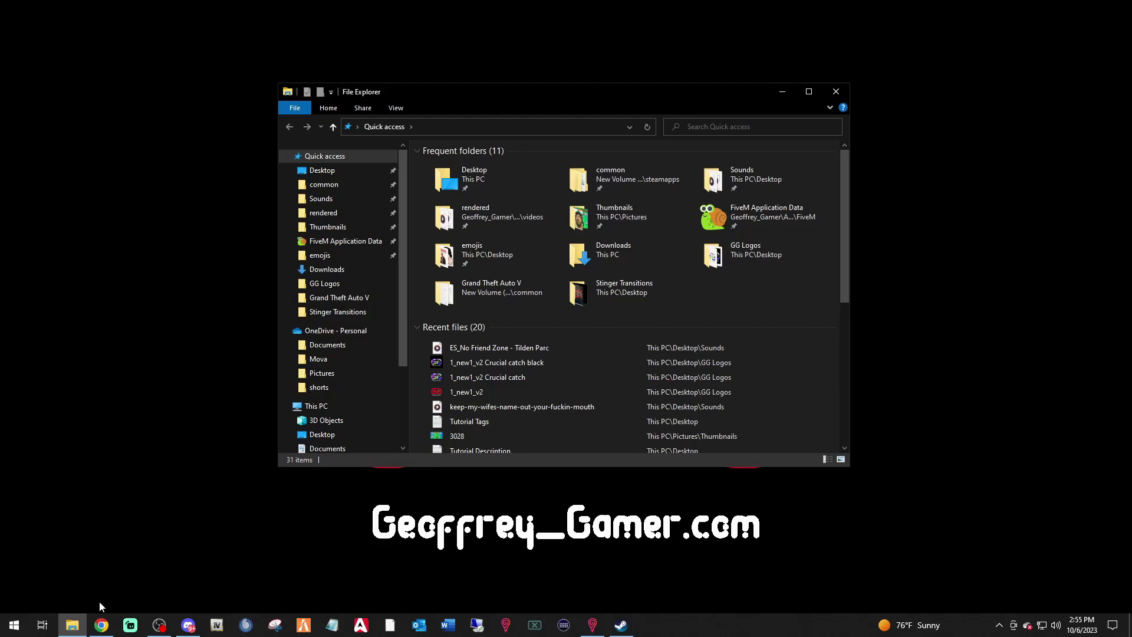
Browse the C: drive to the default Steam games folder, Program Files (x86)\Steam\steamapps\common
scroll(318, 294, down, 3)
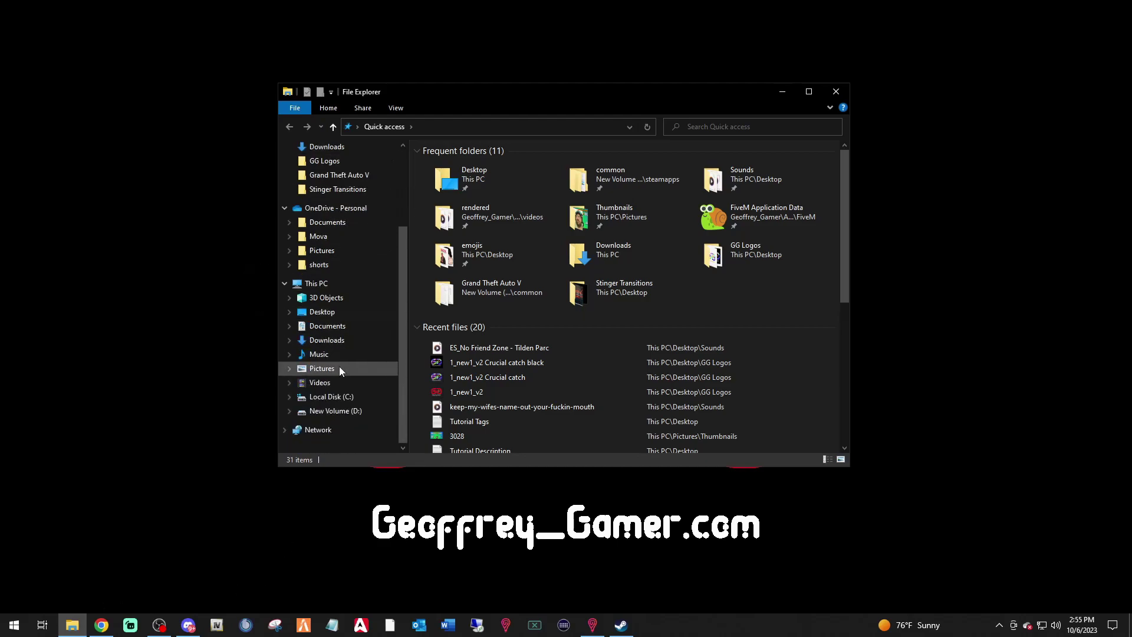
click(327, 398)
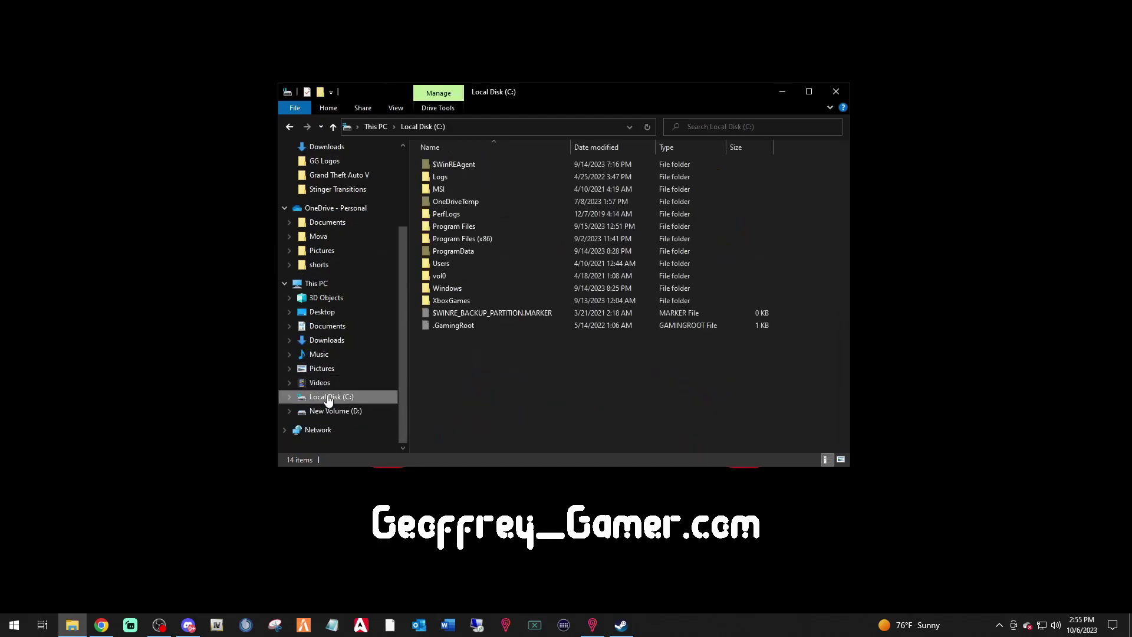
click(459, 240)
double_click(459, 240)
scroll(472, 354, down, 6)
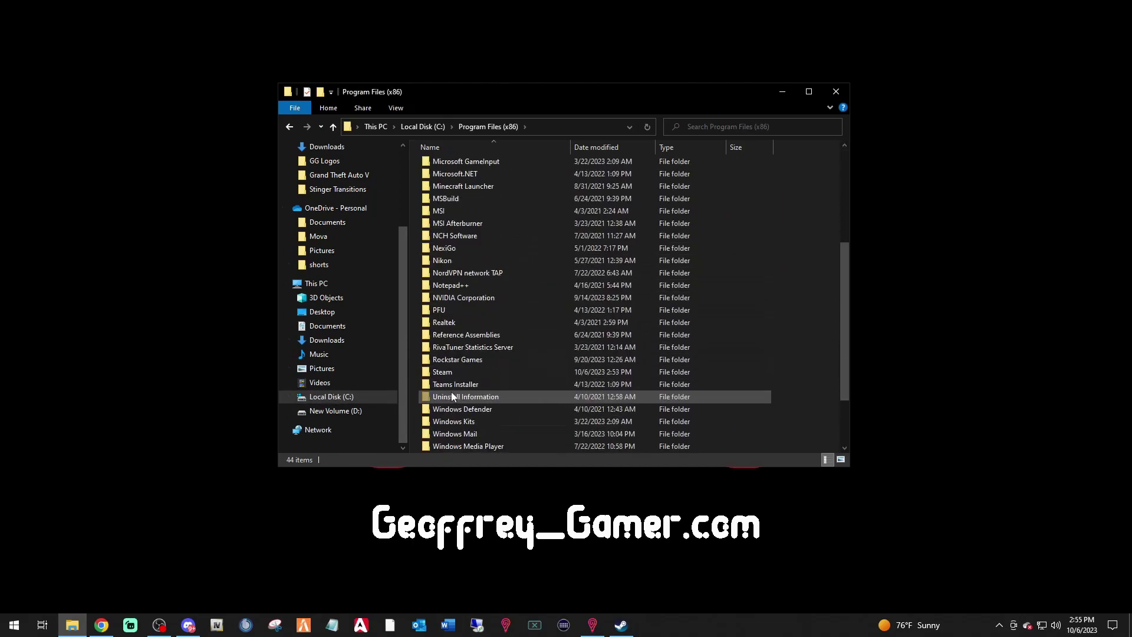
double_click(440, 371)
click(454, 375)
double_click(454, 375)
double_click(450, 164)
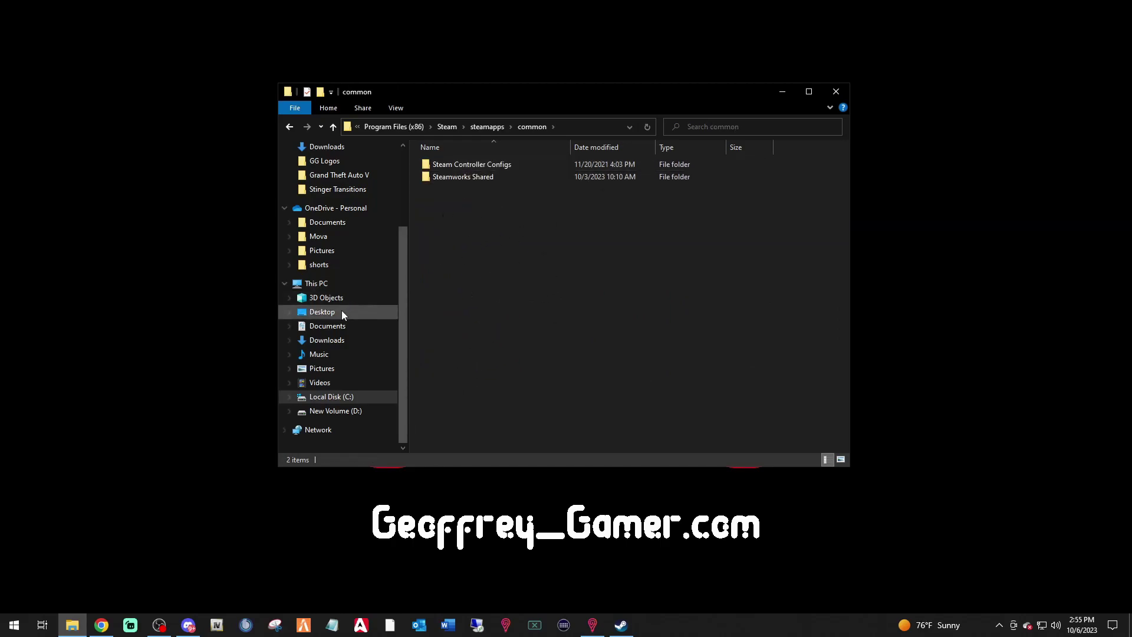
Open the Grand Theft Auto V folder in the D: drive's SteamLibrary and check the GTA5 application's file version
scroll(339, 312, up, 3)
click(334, 185)
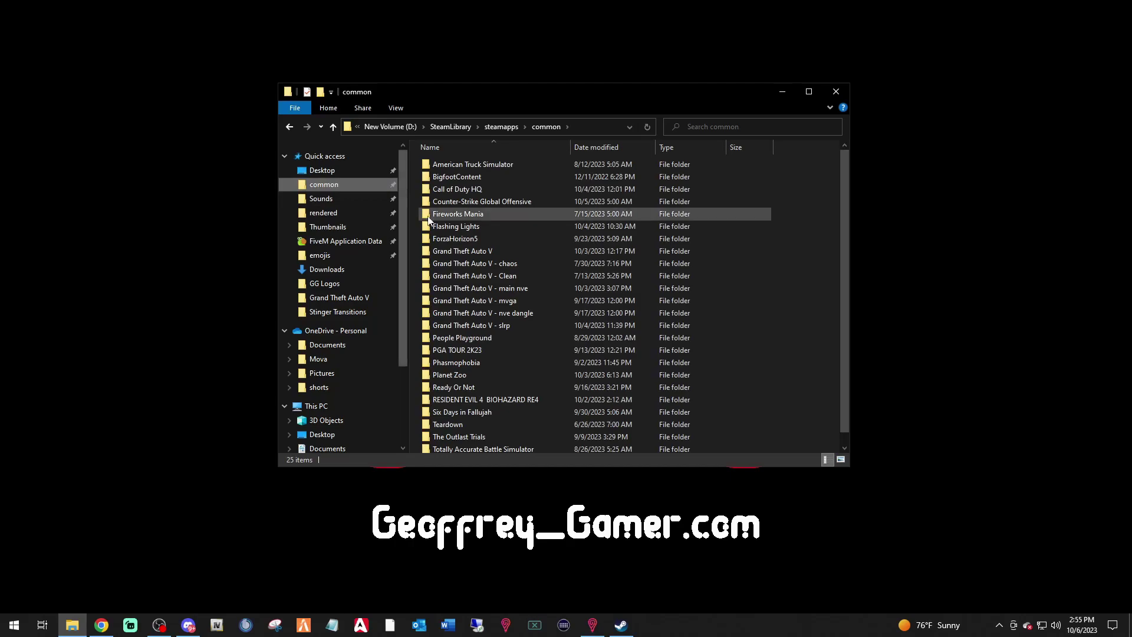
double_click(482, 253)
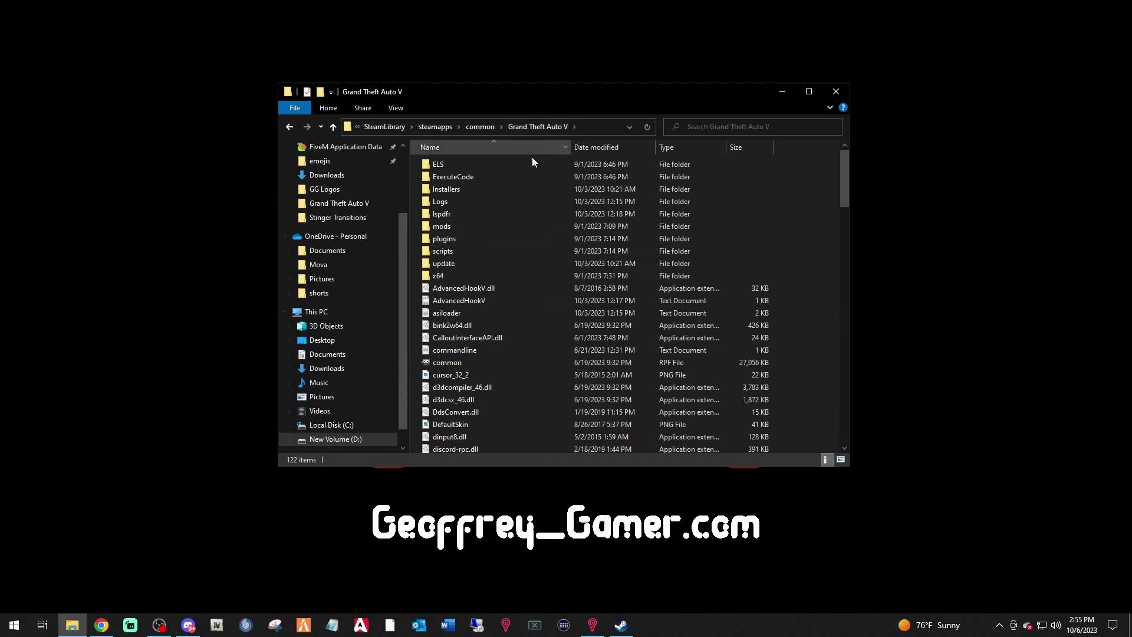
scroll(518, 369, down, 7)
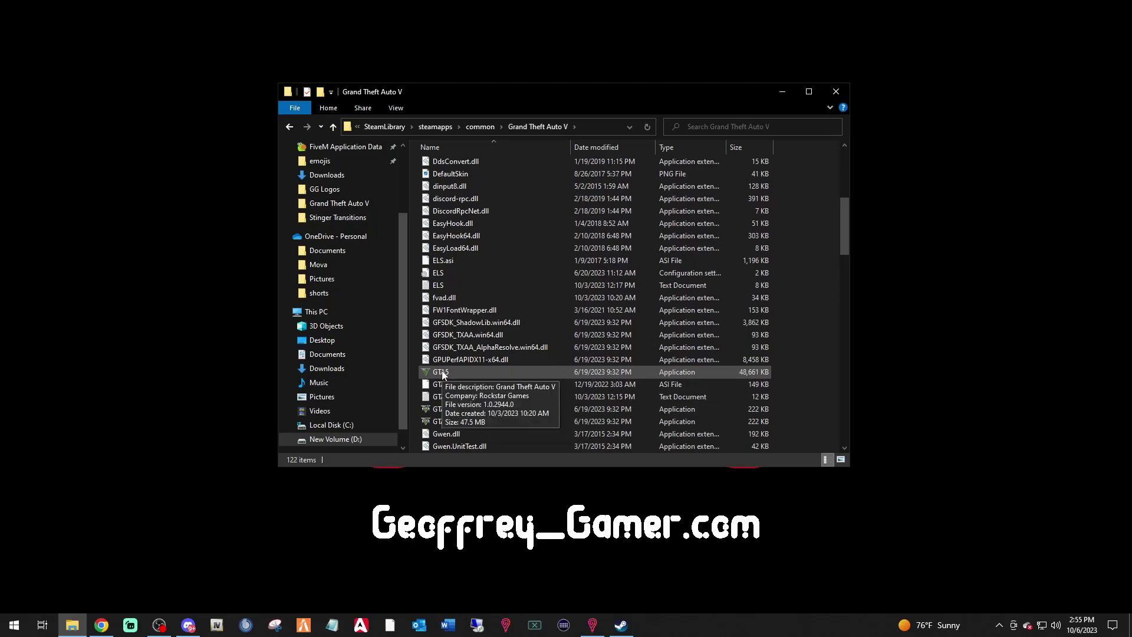
scroll(441, 372, down, 1)
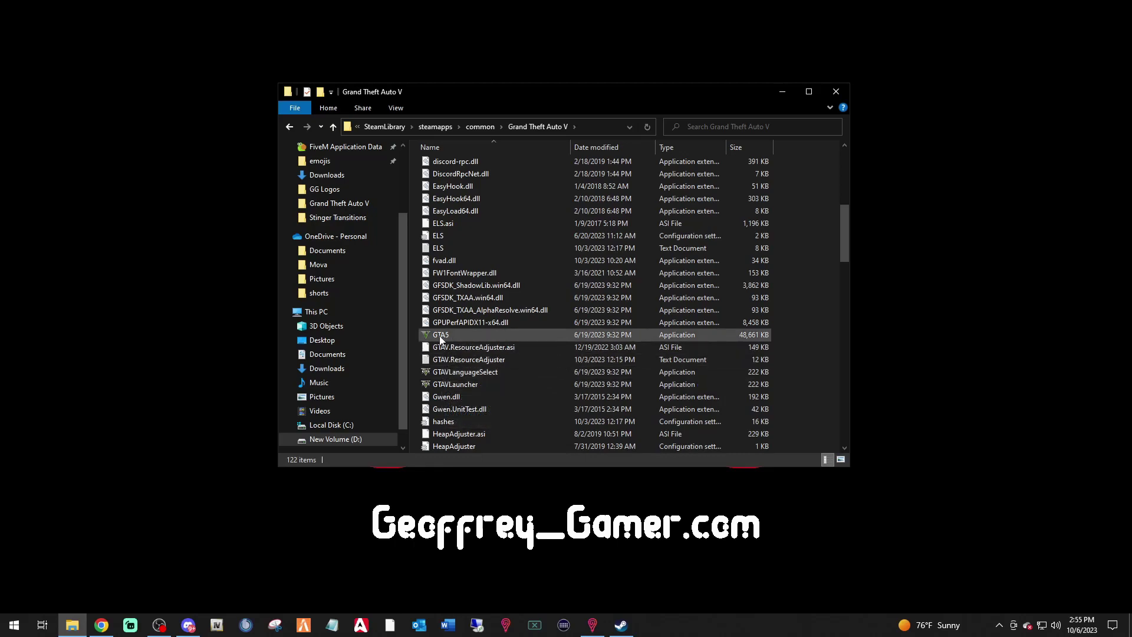
mouse_move(443, 336)
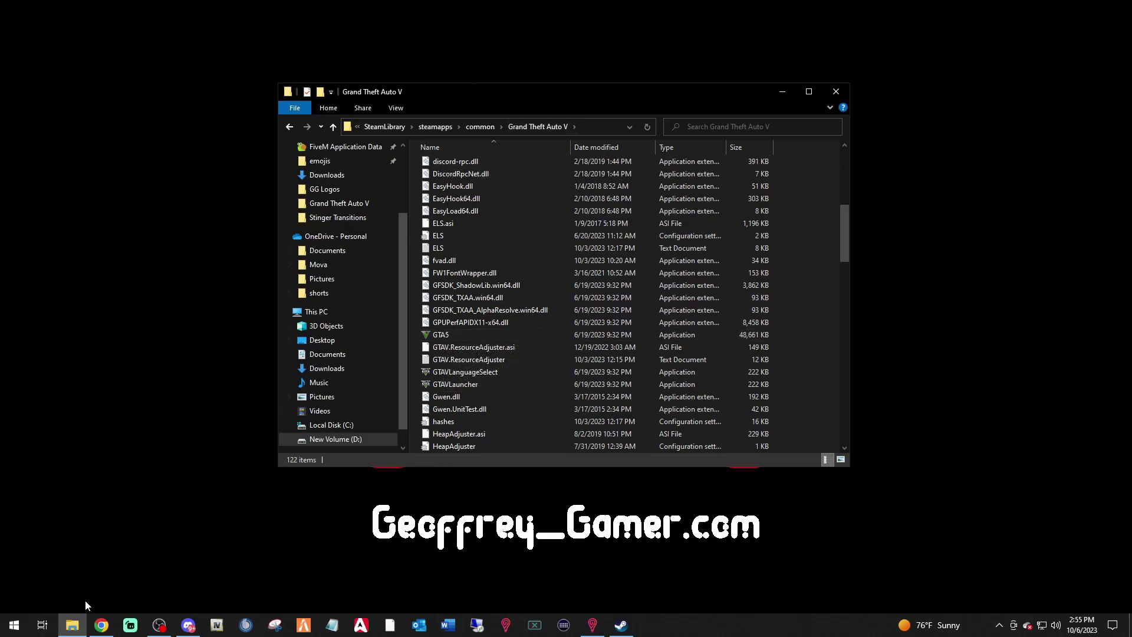
Switch to Steam, verify the integrity of Grand Theft Auto V's installed files, and close Steam when done
click(616, 628)
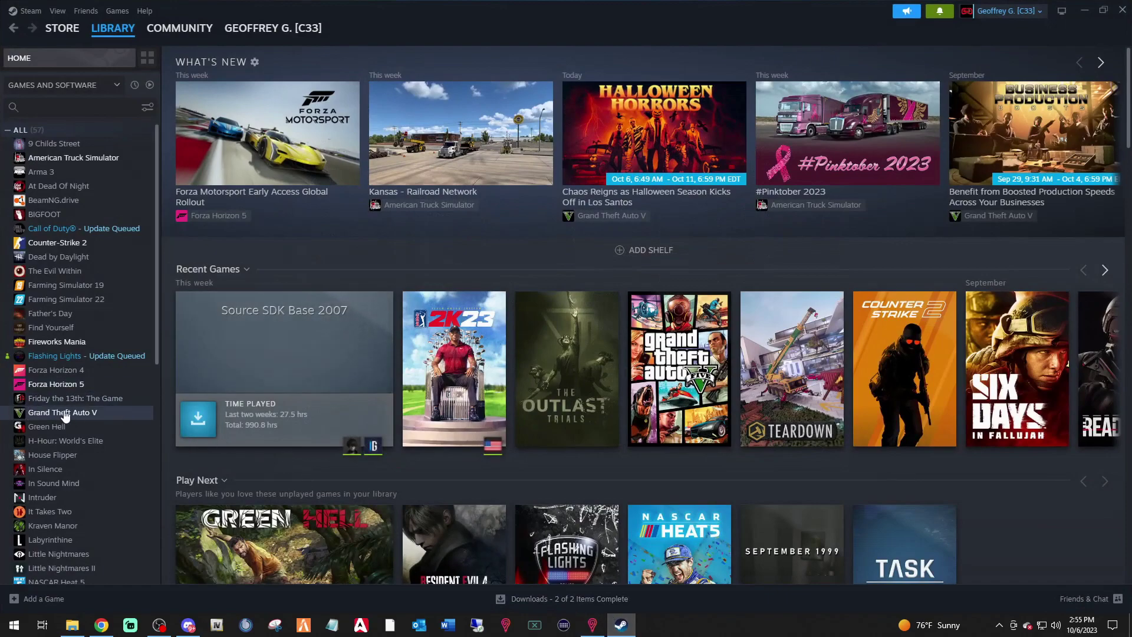
right_click(52, 414)
mouse_move(100, 485)
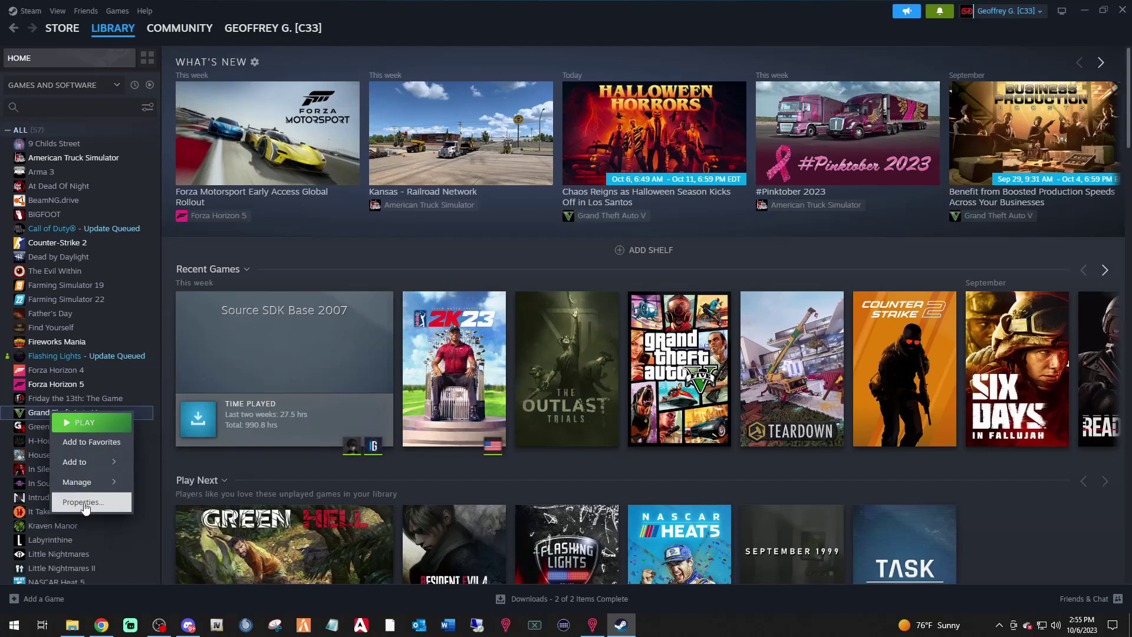
click(81, 502)
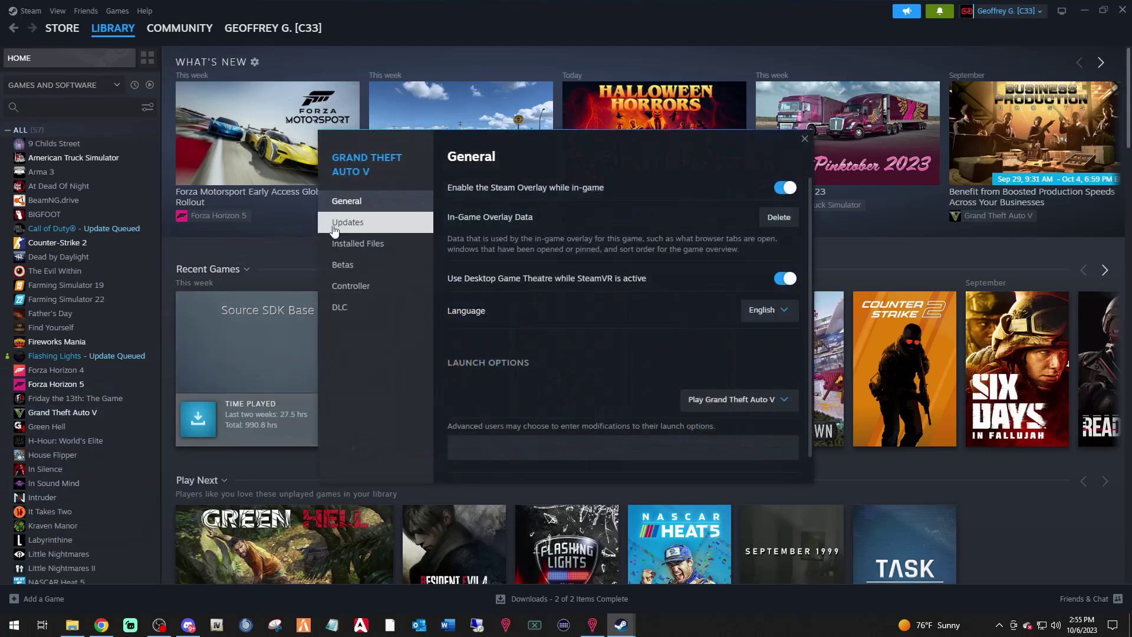
click(361, 254)
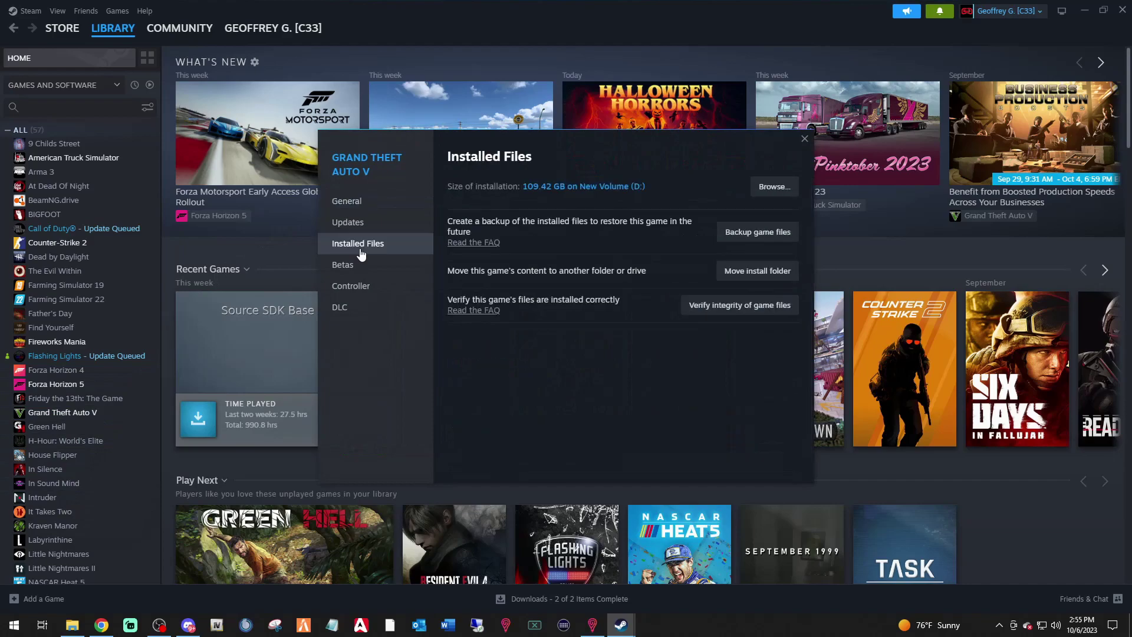
click(740, 312)
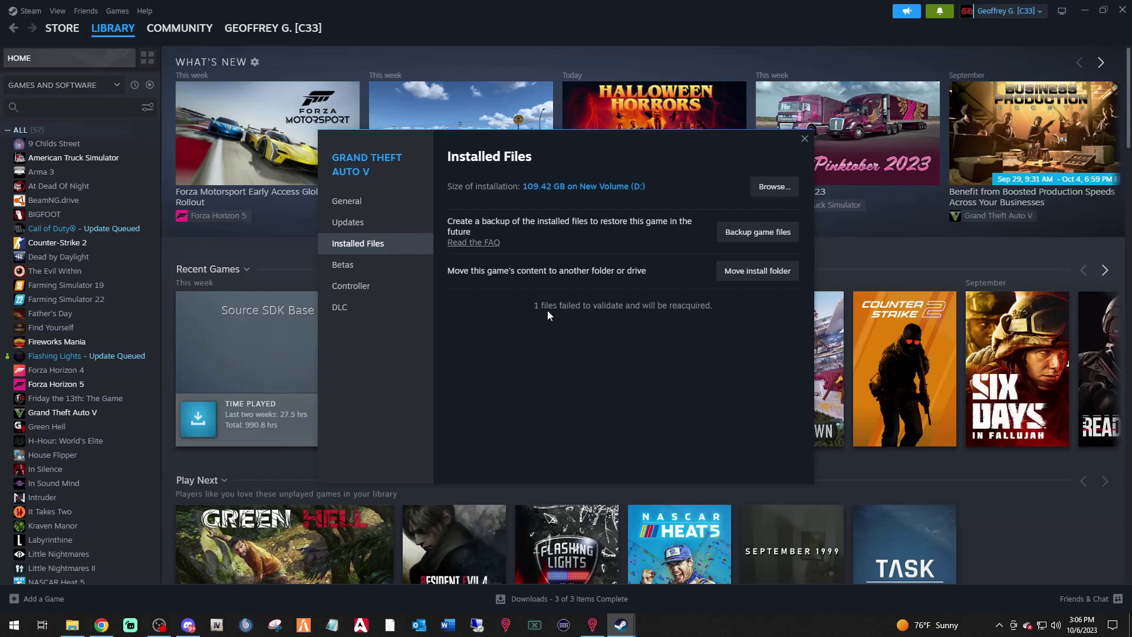
click(805, 139)
click(1123, 10)
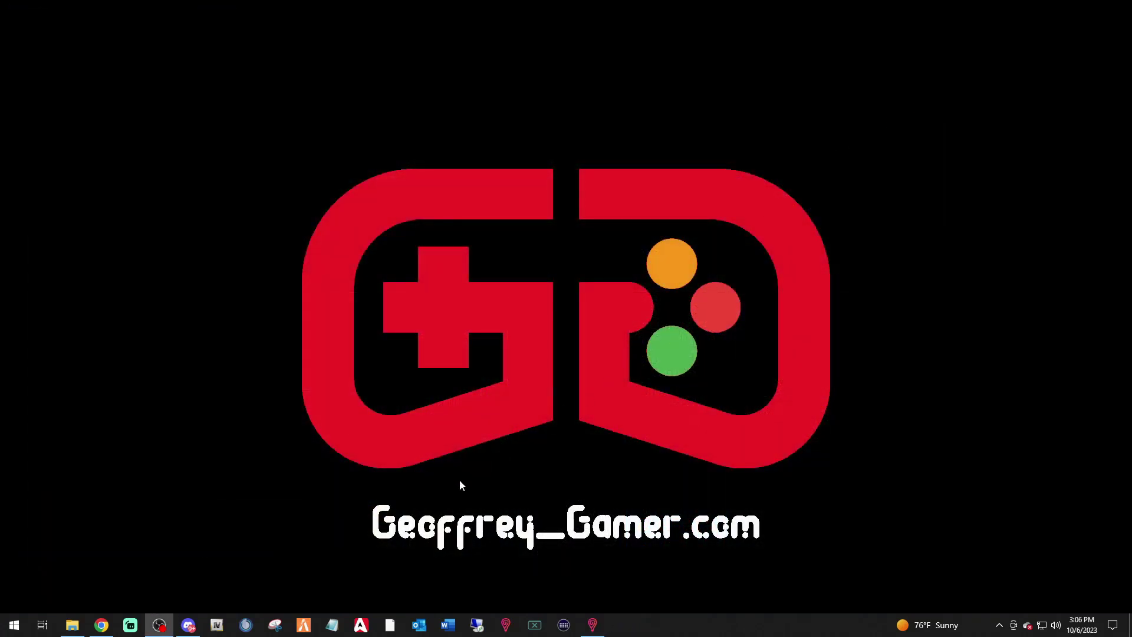
Return to the Grand Theft Auto V folder and recheck the GTA5 application's version after the file verification
click(72, 625)
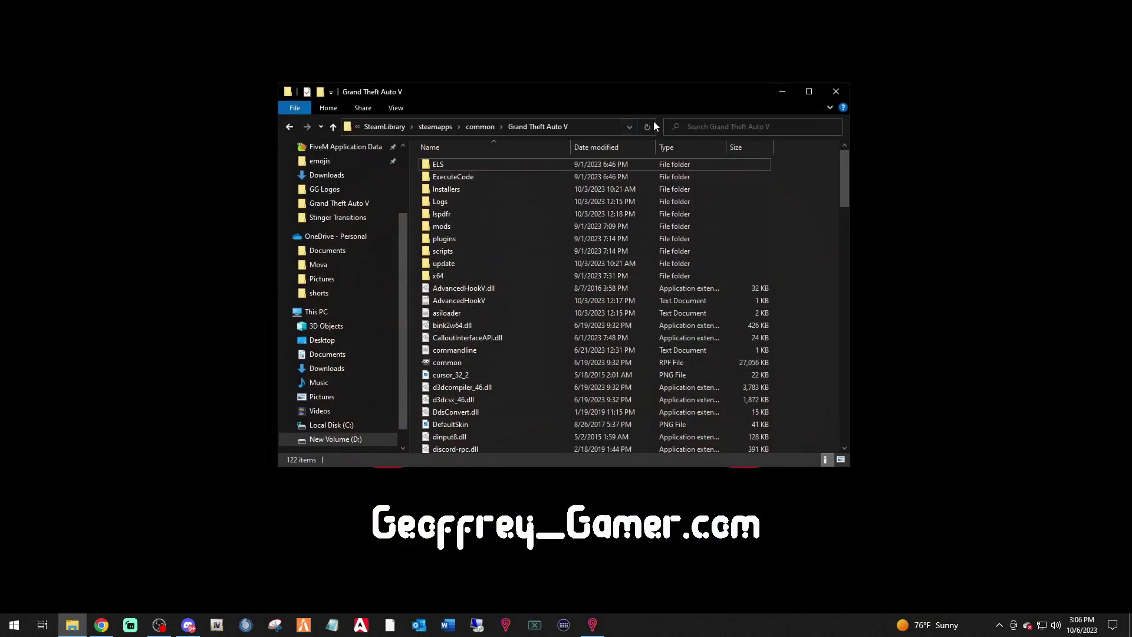
scroll(518, 299, down, 6)
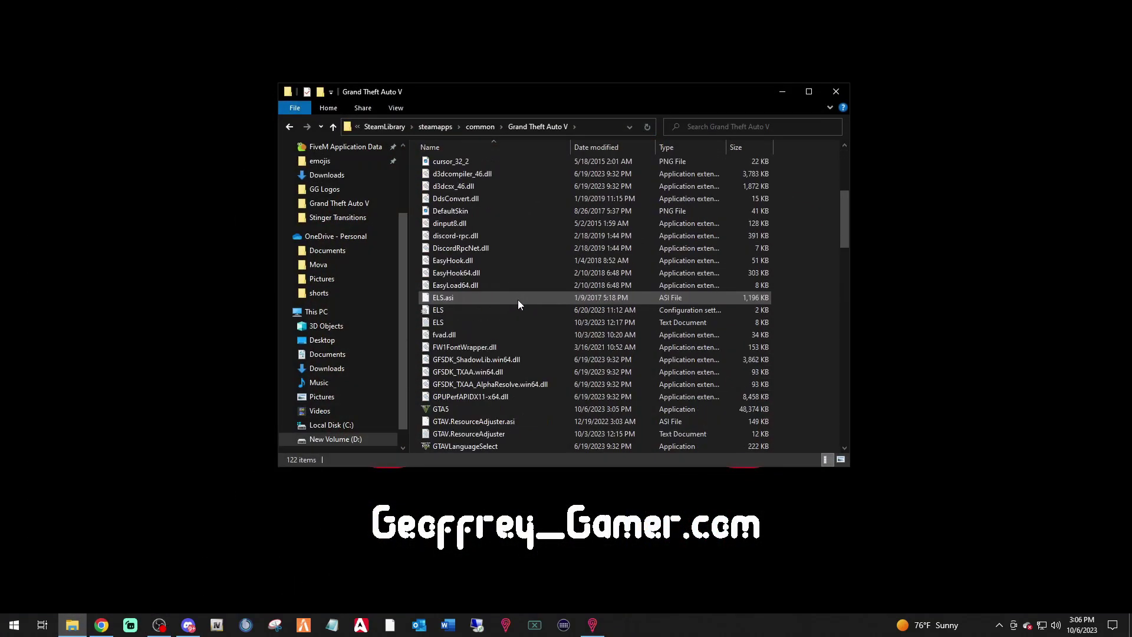
scroll(517, 299, down, 3)
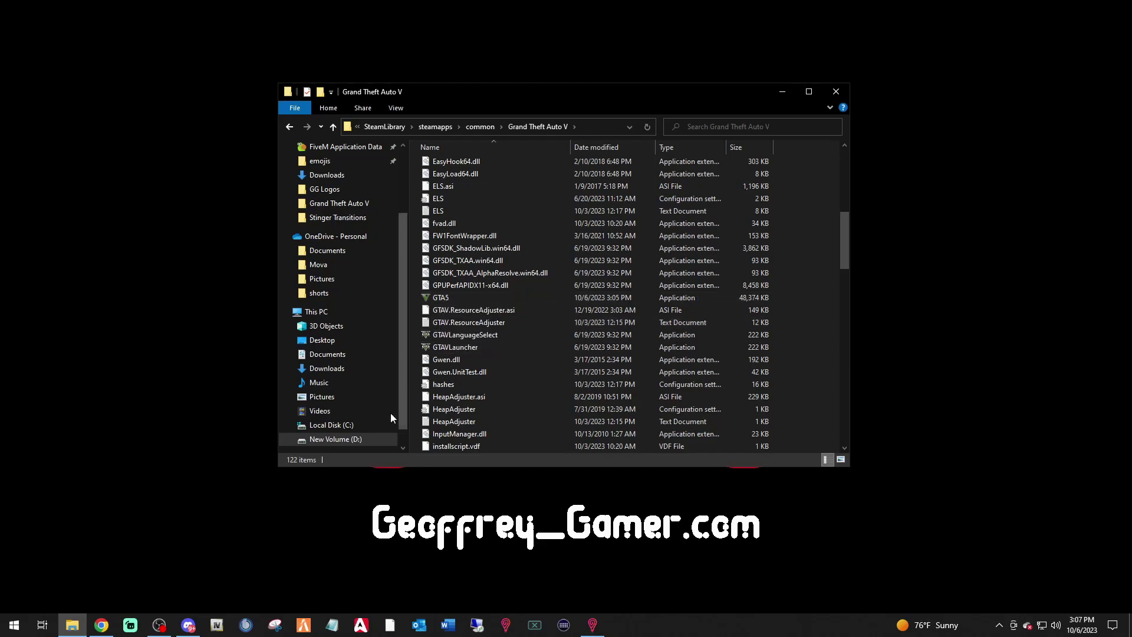
Launch RAGE Plugin Hook to check its support for the installed game version, dismiss its notice, and move the game folder window aside
click(389, 625)
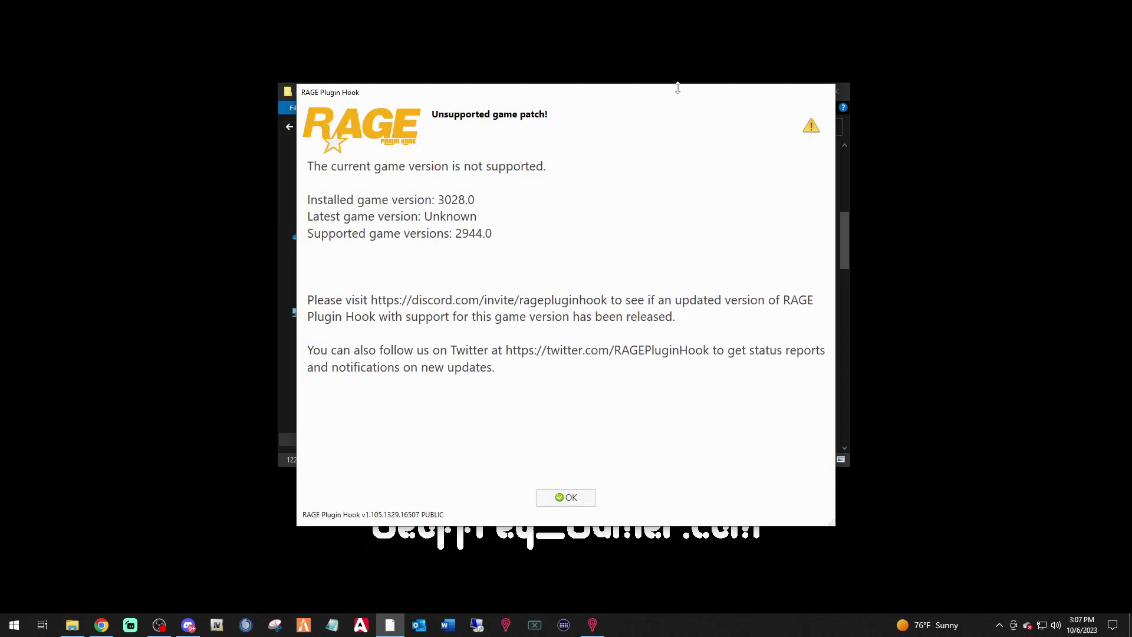
click(551, 496)
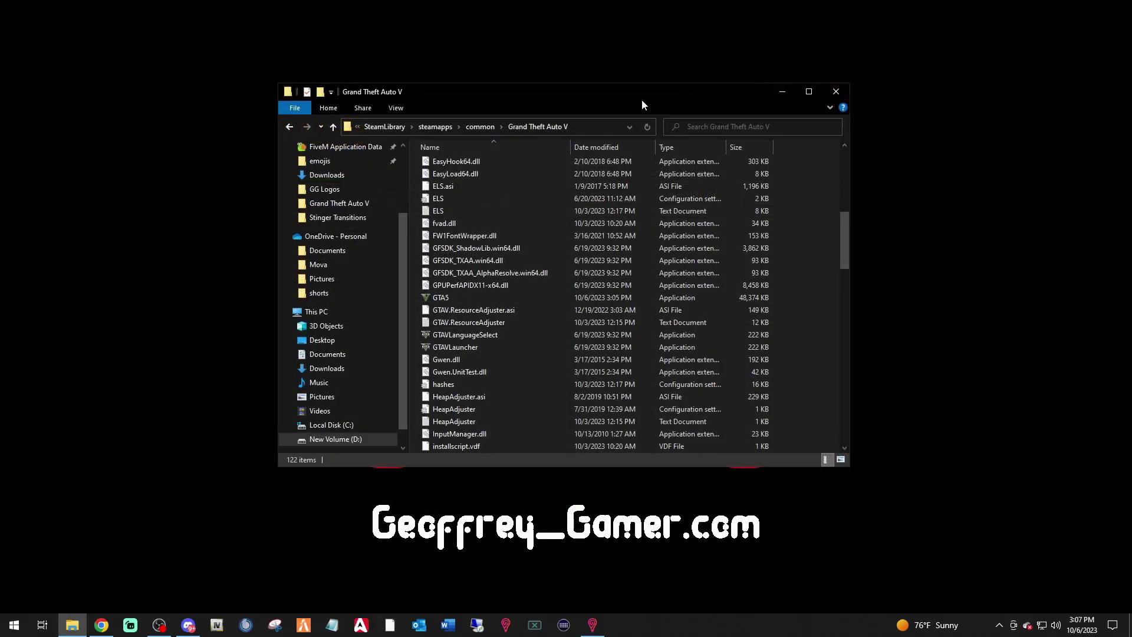
drag(642, 105, 377, 30)
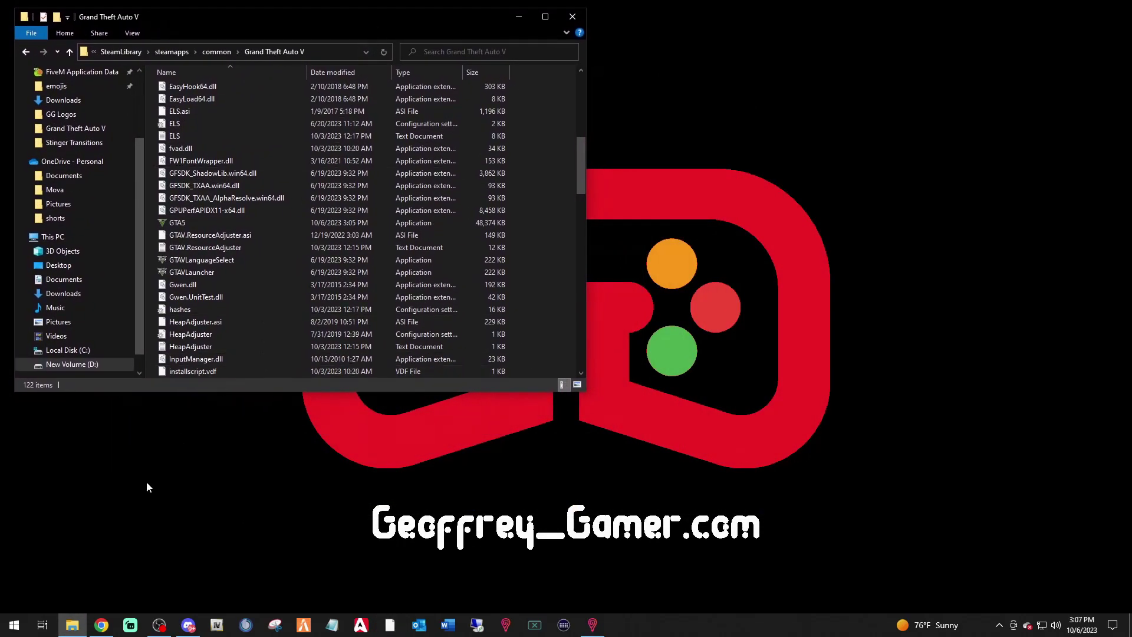
Switch to Chrome, request the LSPD First Response 0.4.9 (Build 8678) download on LCPDFR.com, and accept its license terms
click(102, 626)
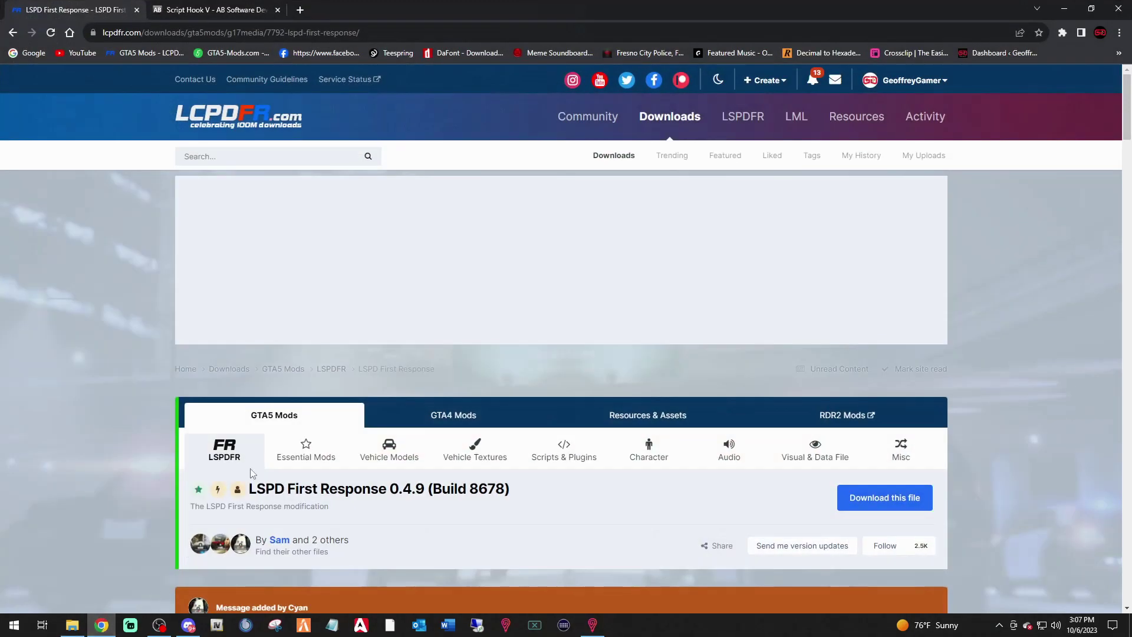
scroll(444, 379, down, 5)
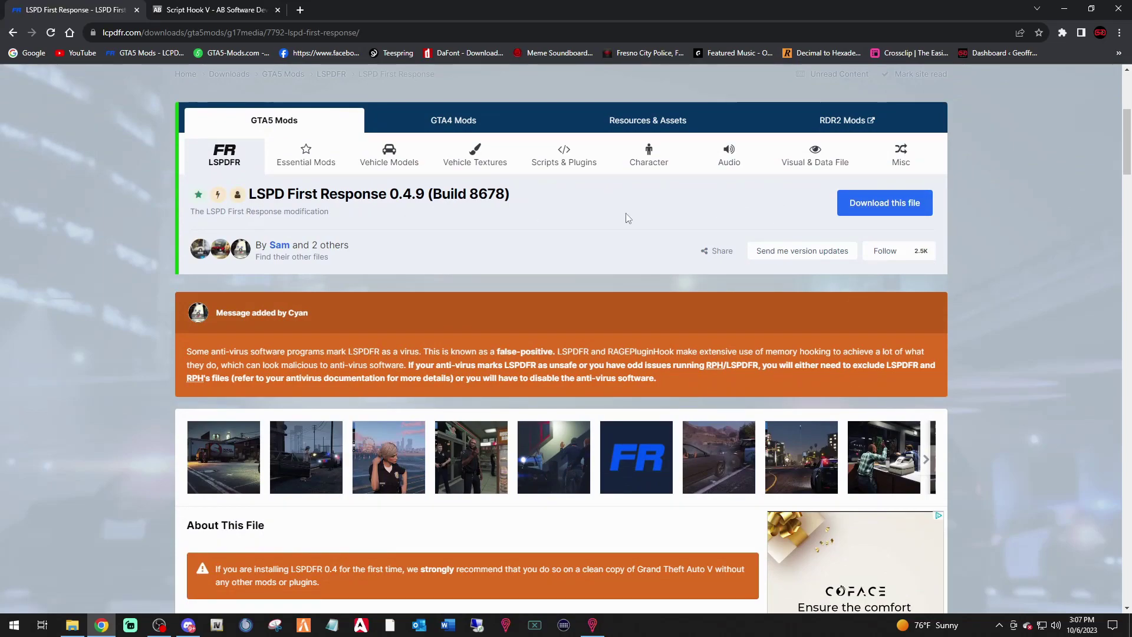
click(888, 203)
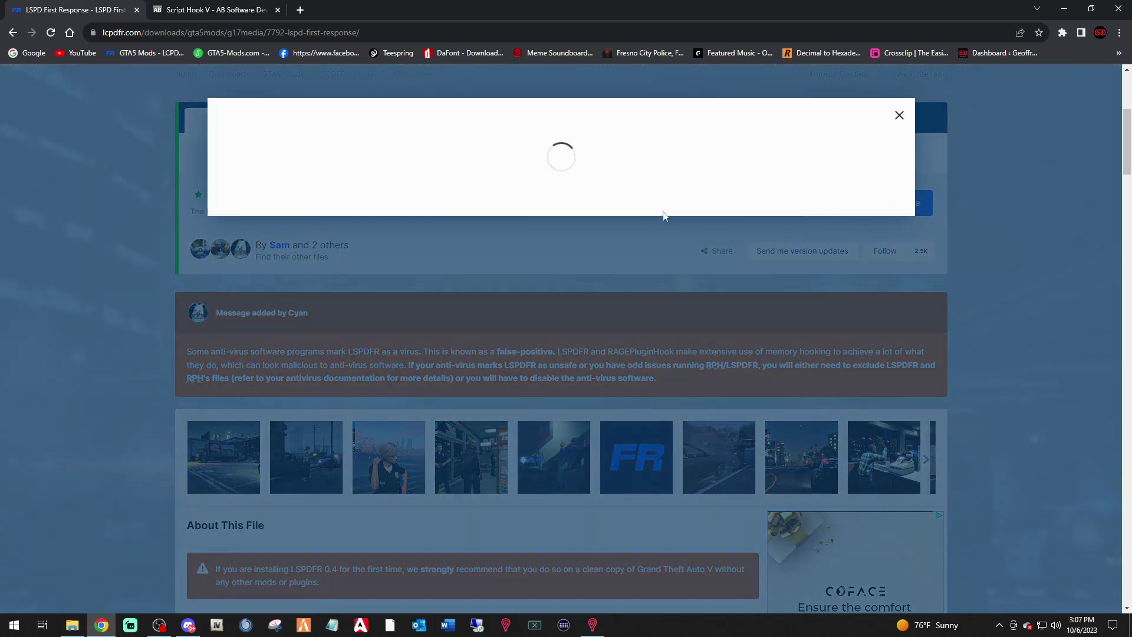
scroll(637, 329, down, 15)
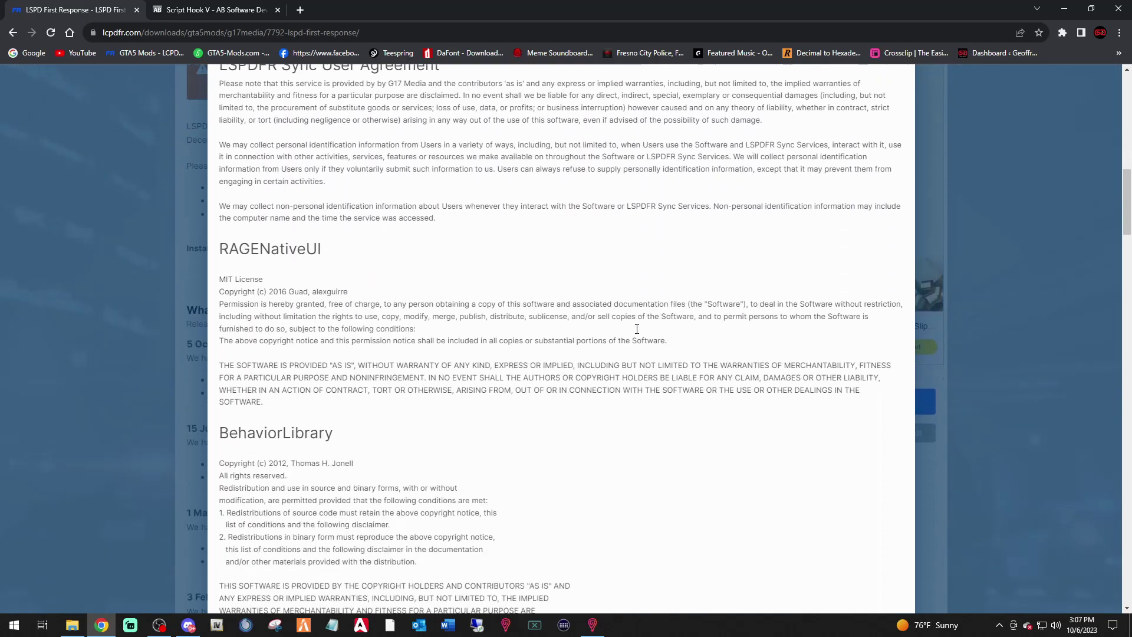
scroll(637, 329, down, 15)
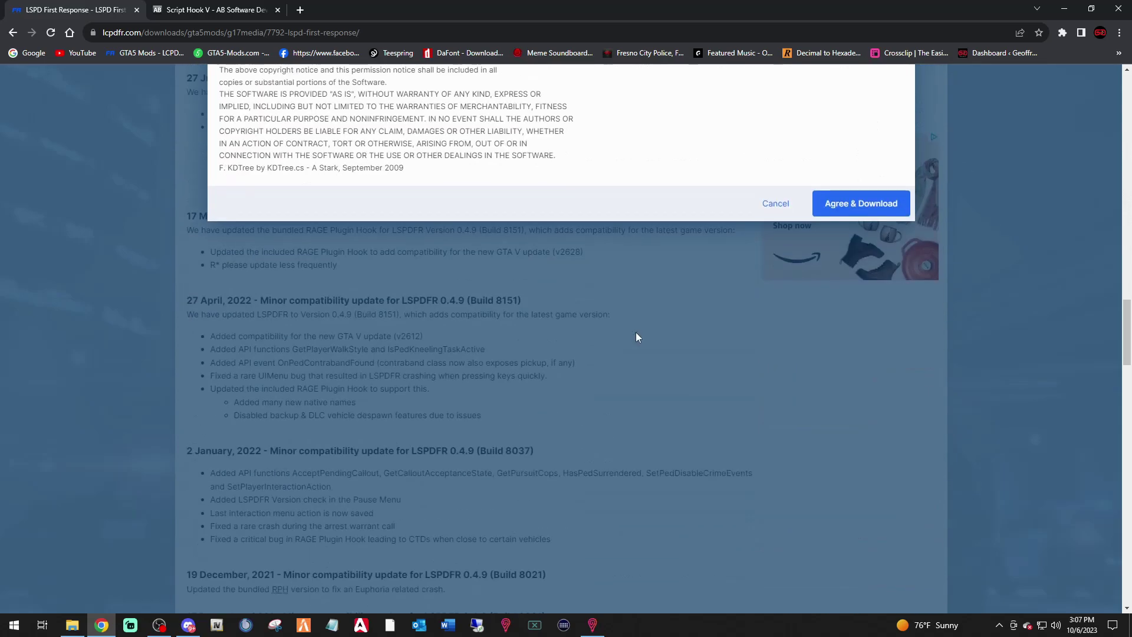
scroll(636, 336, up, 5)
click(862, 498)
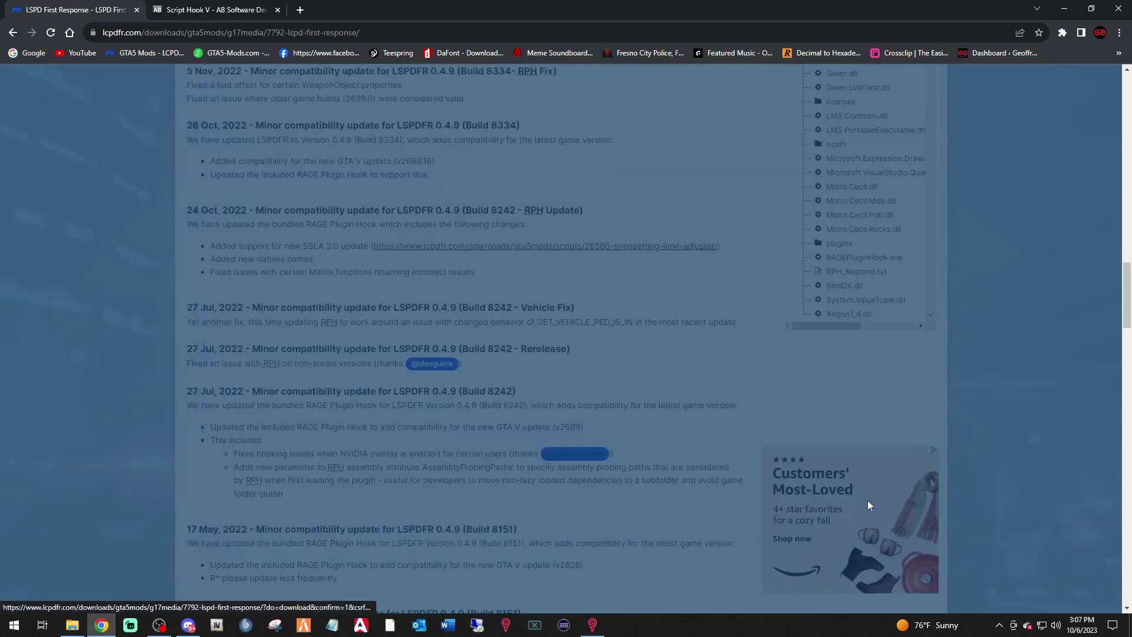
Download the manual install archive LSPDFR_049_8678_Manual_Install.zip
scroll(707, 406, up, 1)
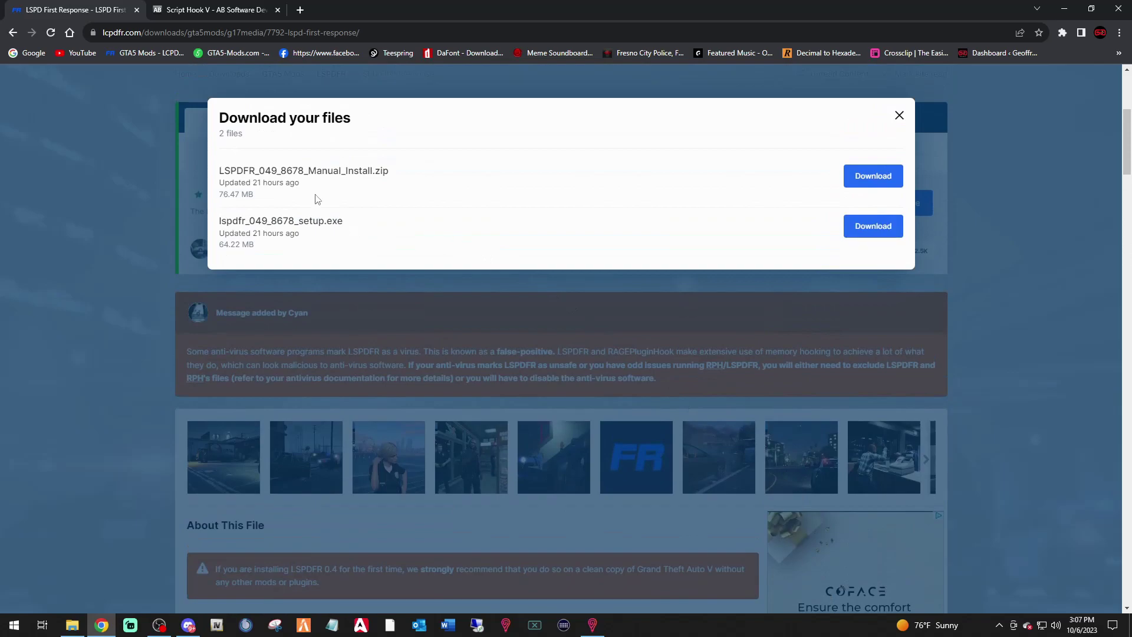
drag(309, 171, 356, 183)
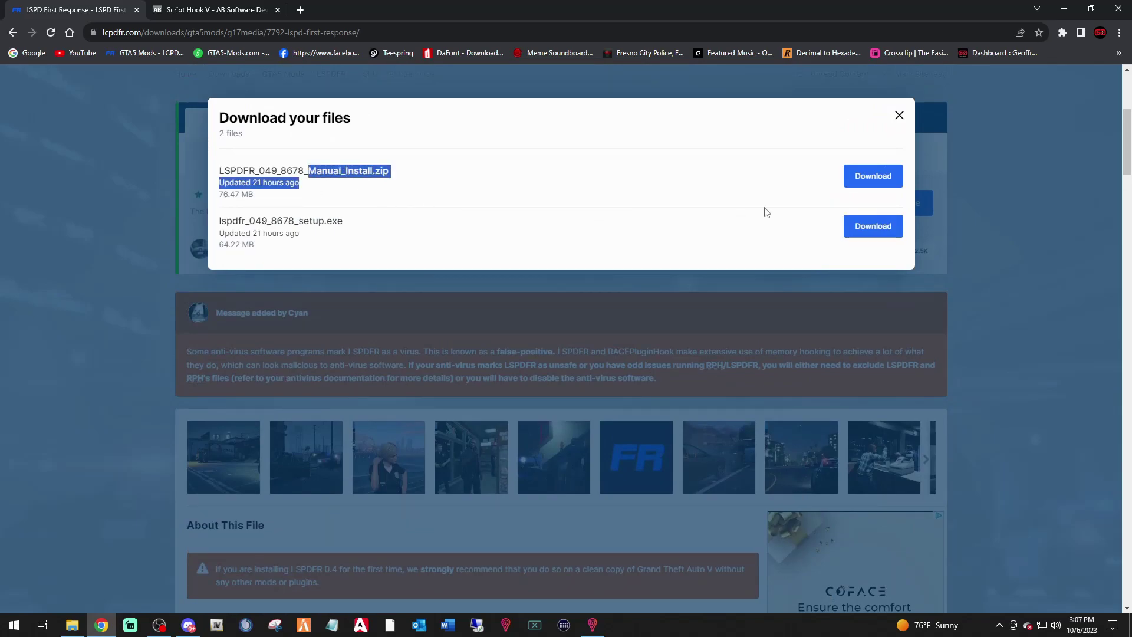
click(884, 177)
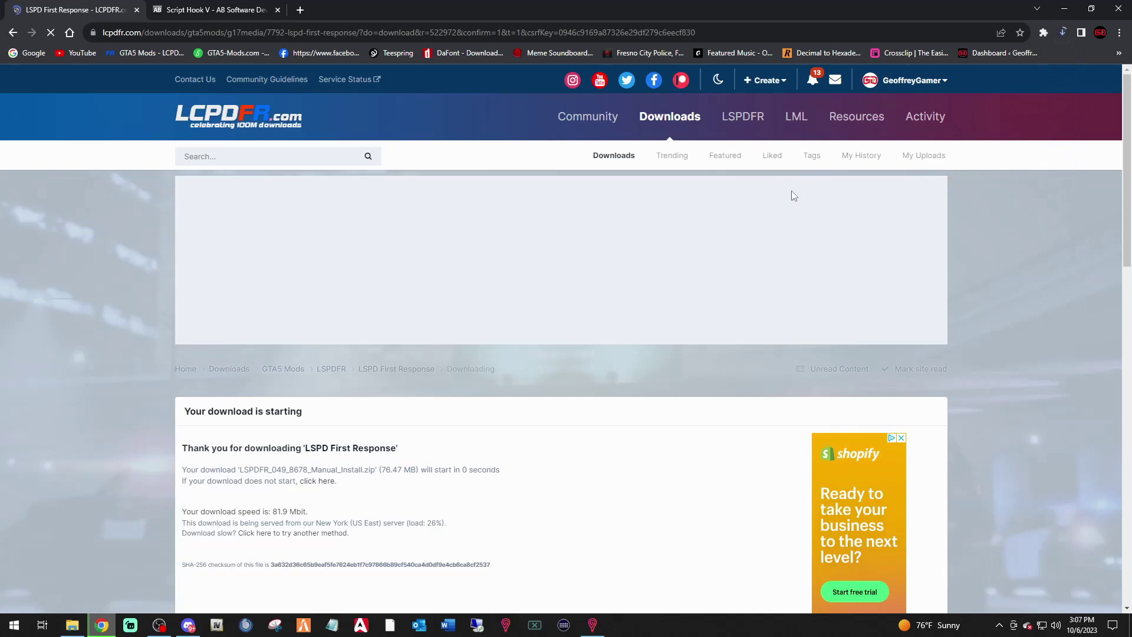
Download Script Hook V v1.0.3028.0 from its dev-c.com page, minimizing the opened LSPDFR archive window
click(206, 13)
scroll(747, 390, down, 2)
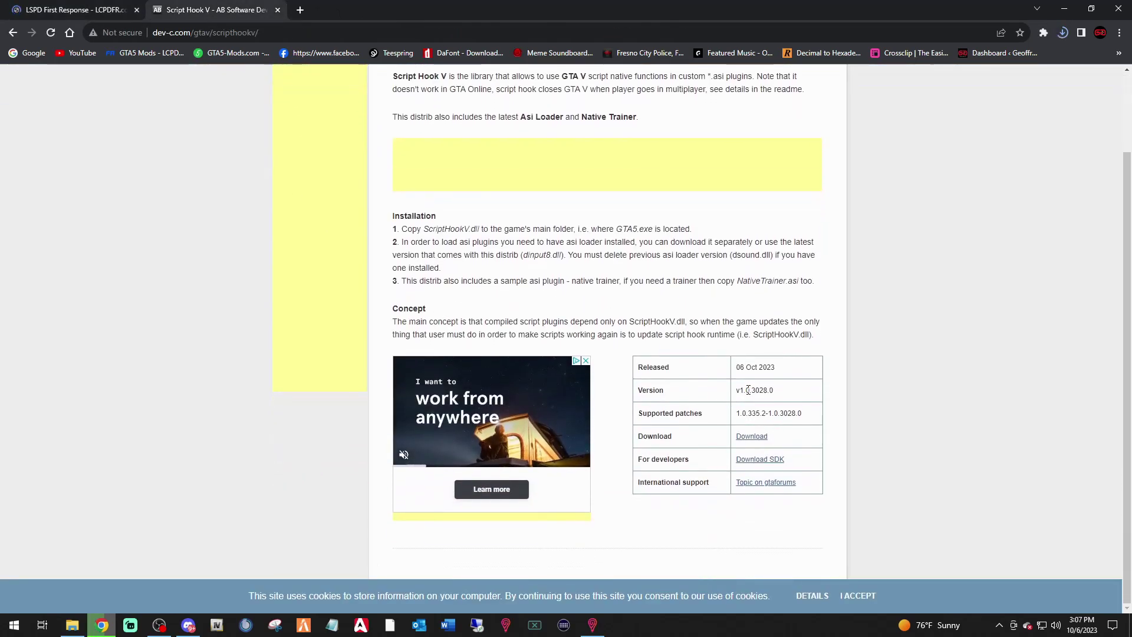
drag(751, 390, 768, 390)
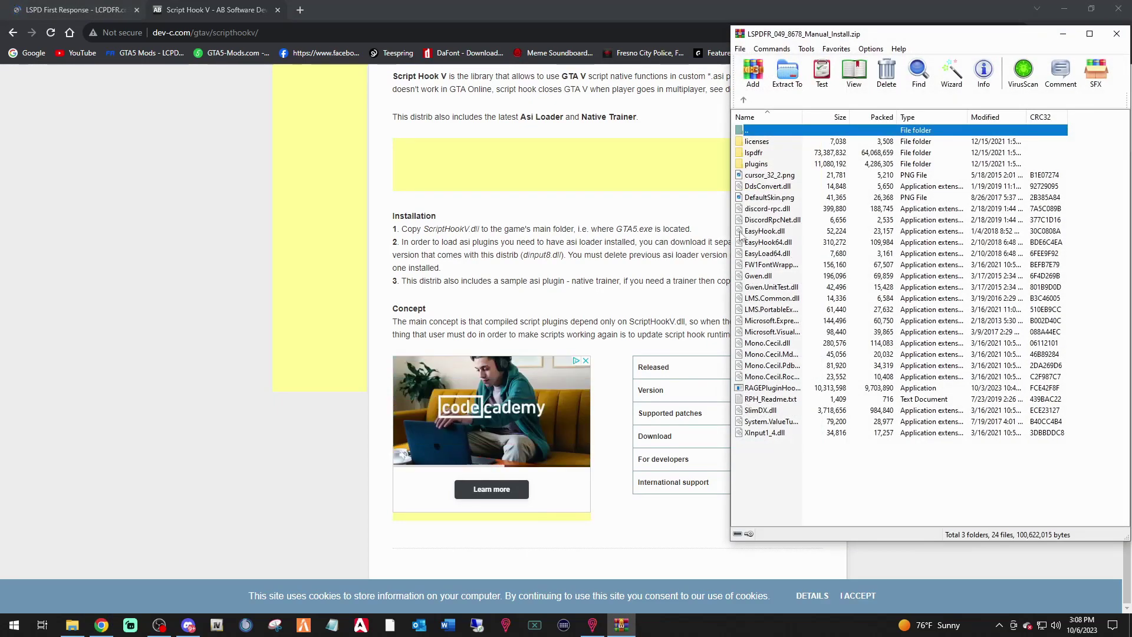
click(1064, 36)
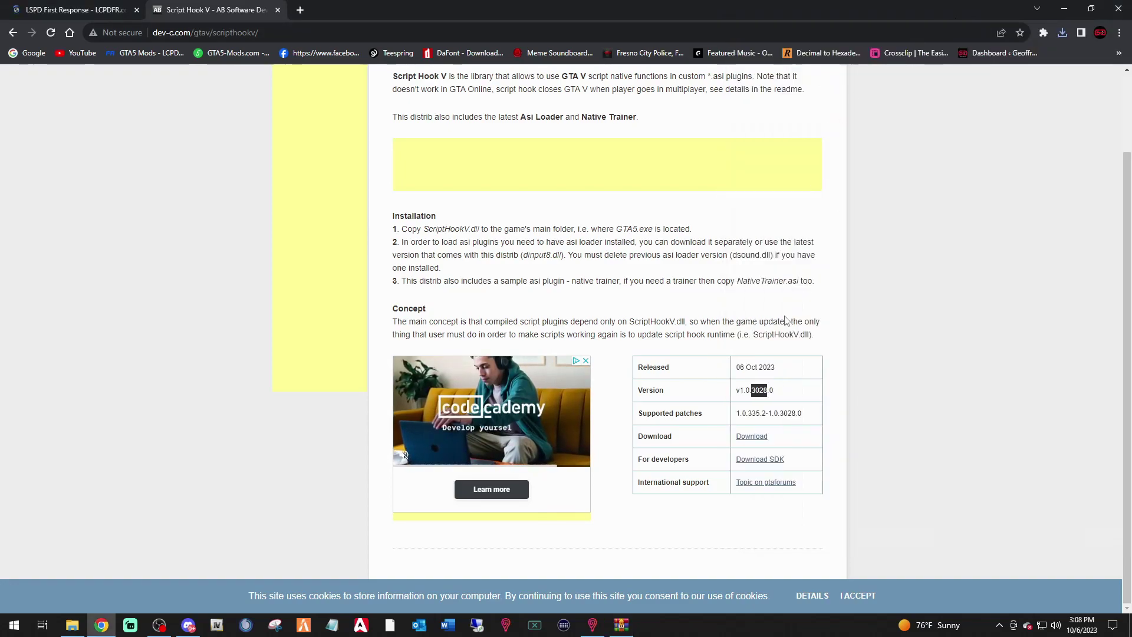
click(728, 388)
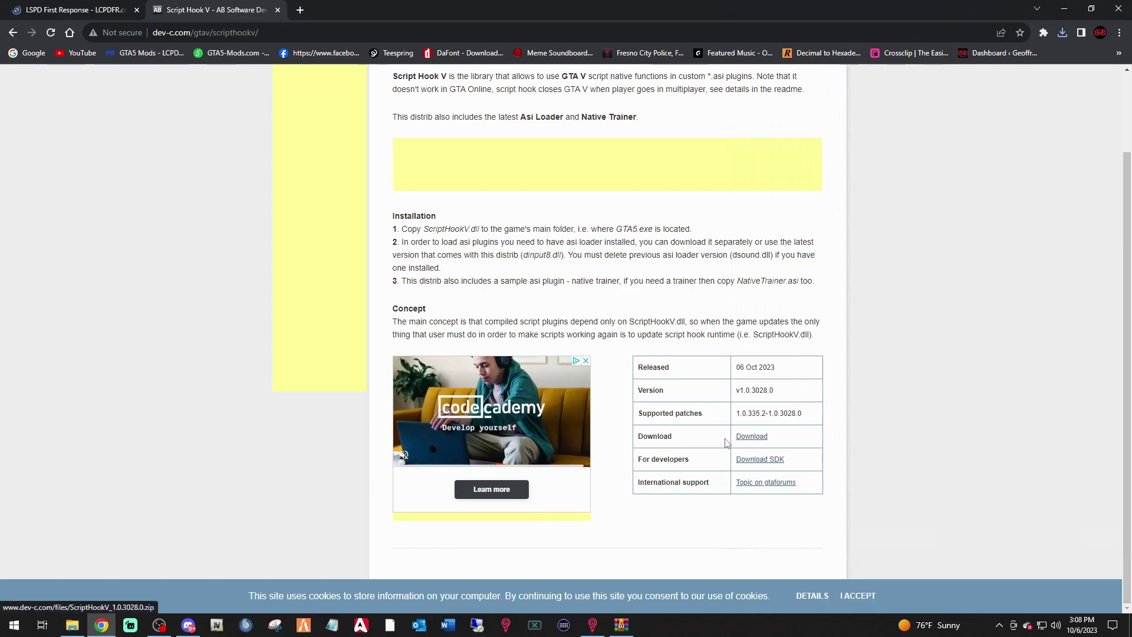
click(755, 437)
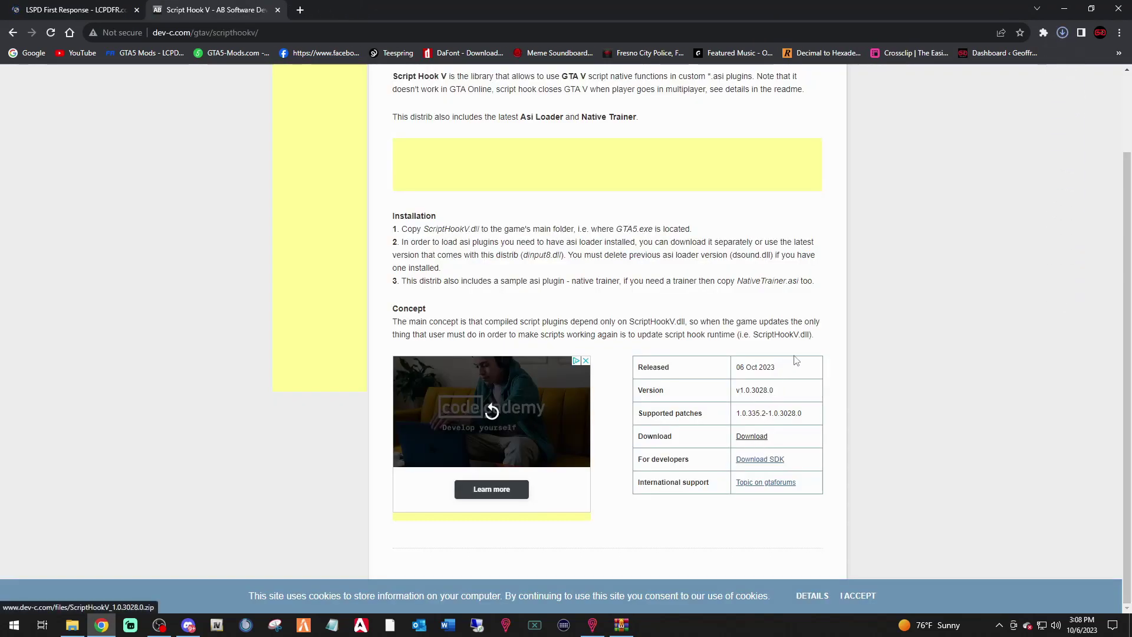
Minimize the browser, copy dinput8.dll and ScriptHookV.dll from the Script Hook V archive's bin folder into Grand Theft Auto V, replacing existing files, and close the archive
click(922, 9)
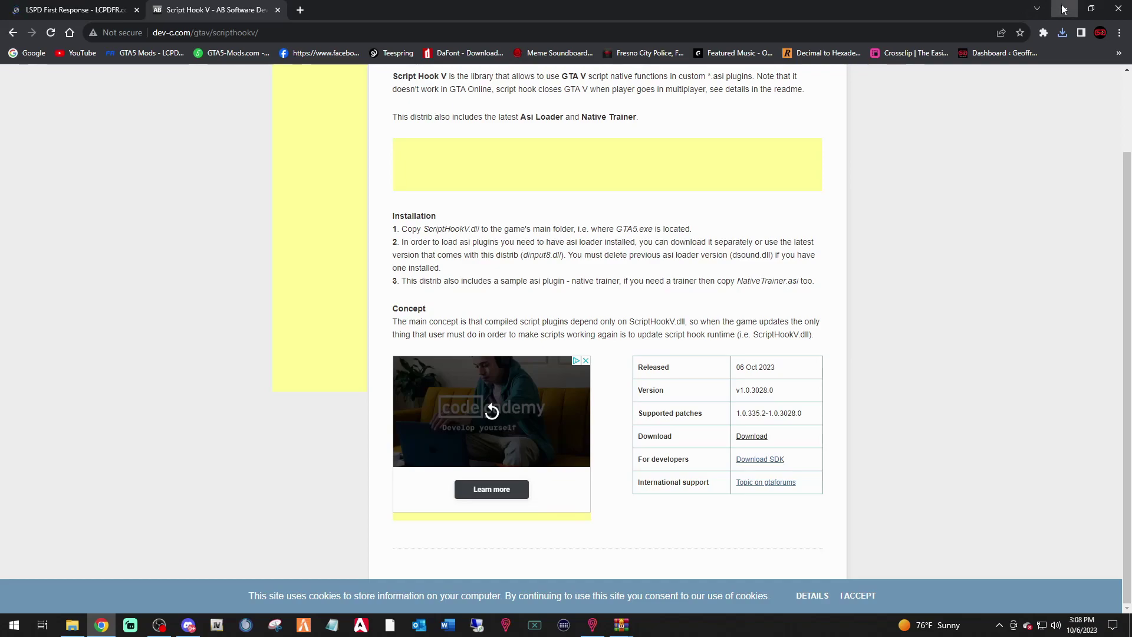
click(1061, 7)
drag(411, 19, 427, 99)
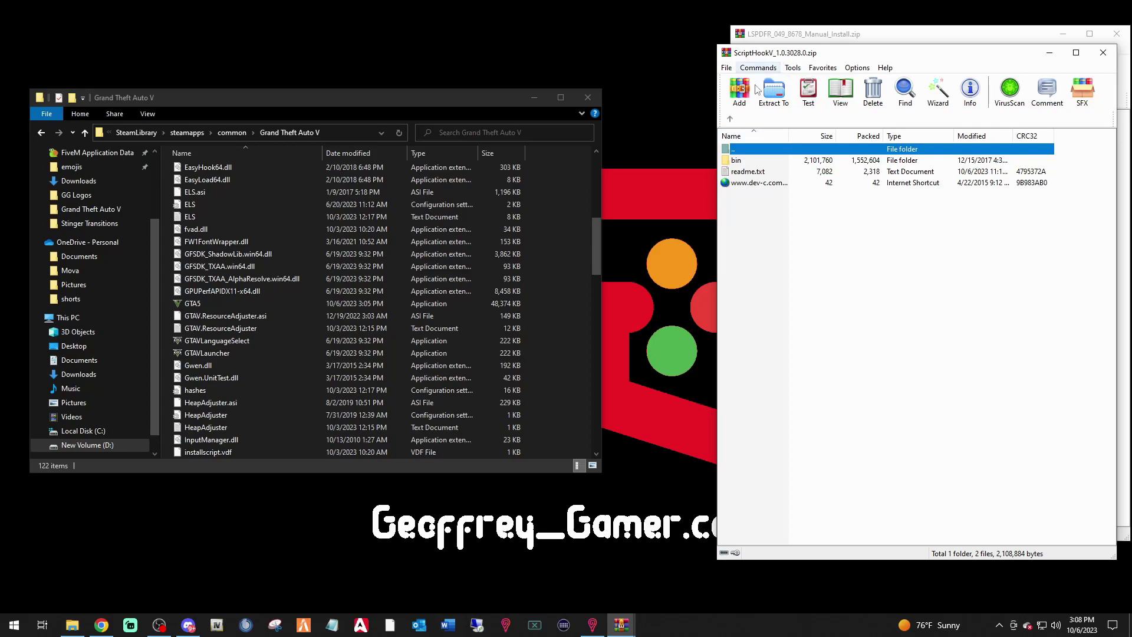
double_click(737, 161)
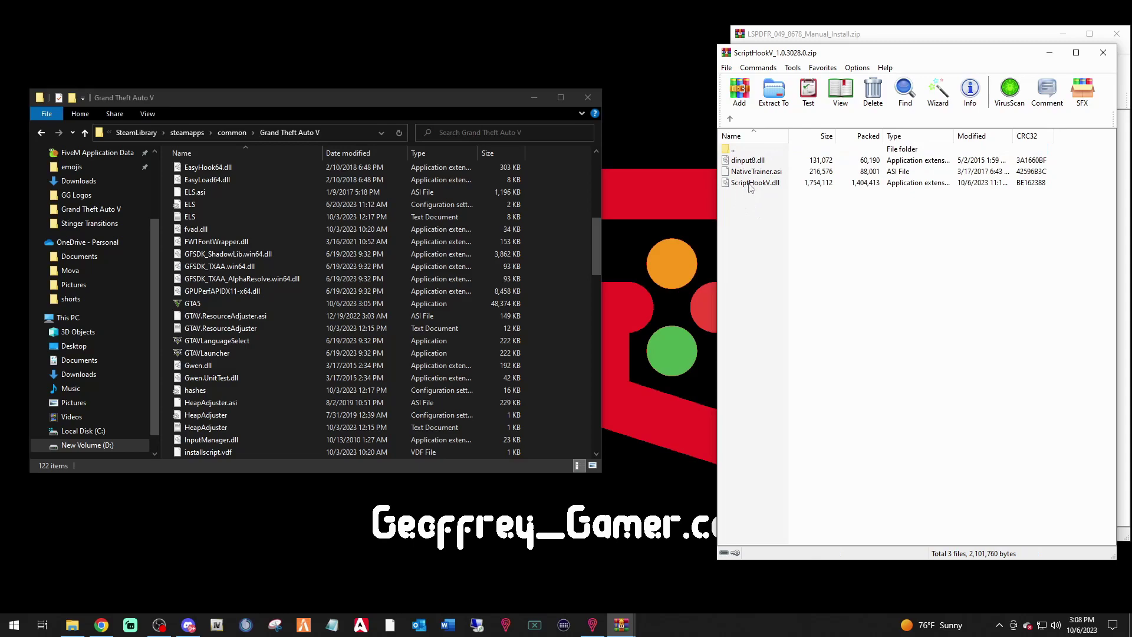
click(750, 184)
ctrl+click(750, 161)
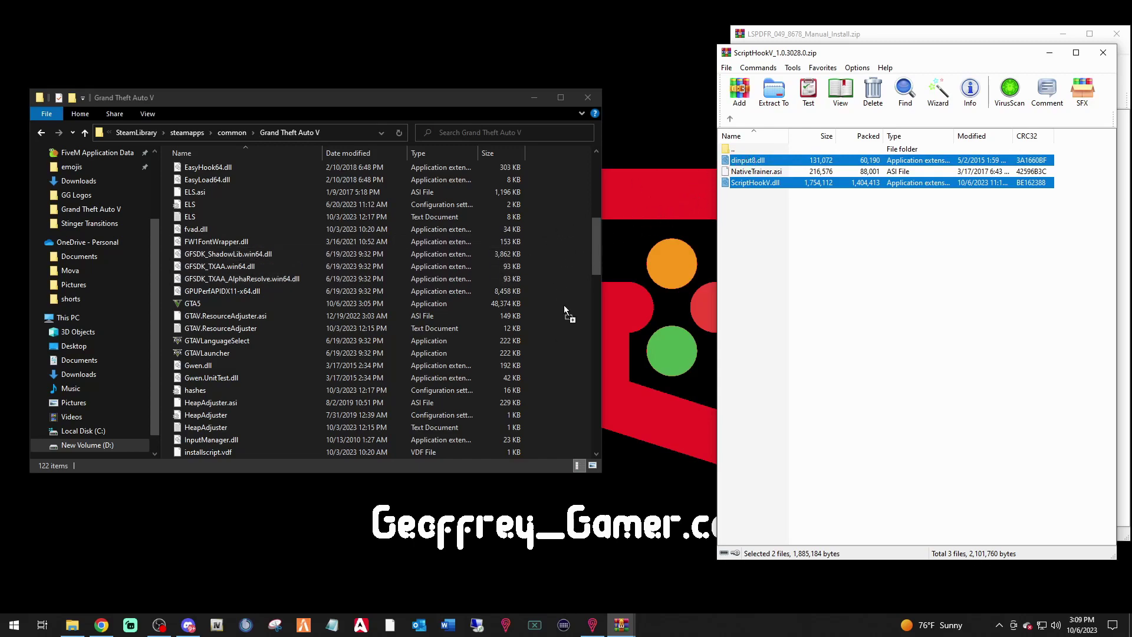
drag(567, 302, 566, 302)
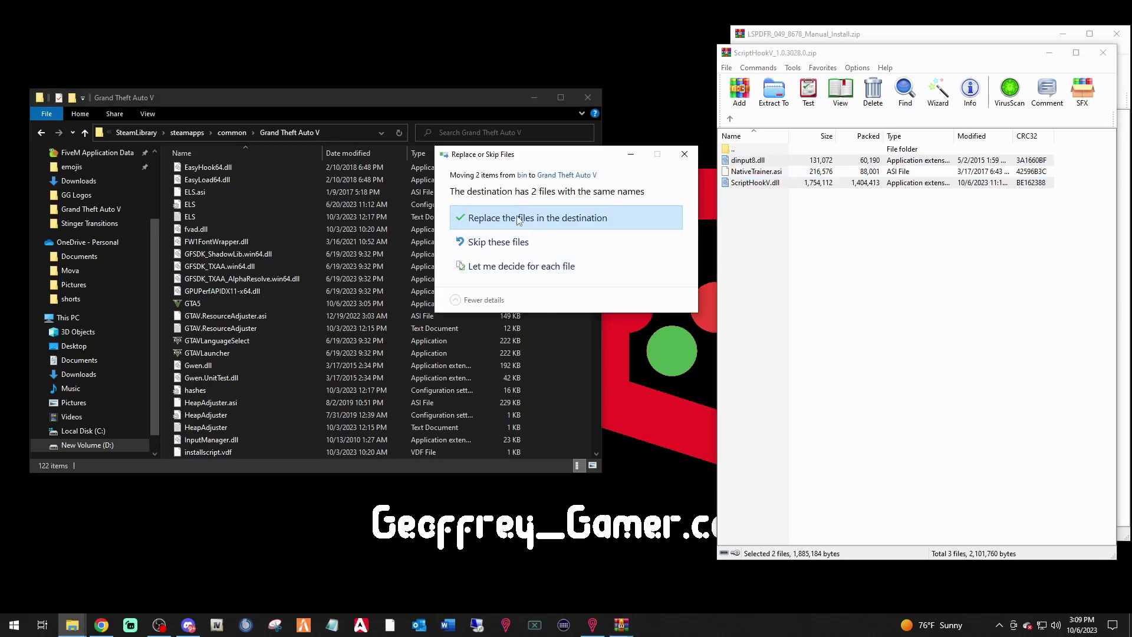
click(518, 219)
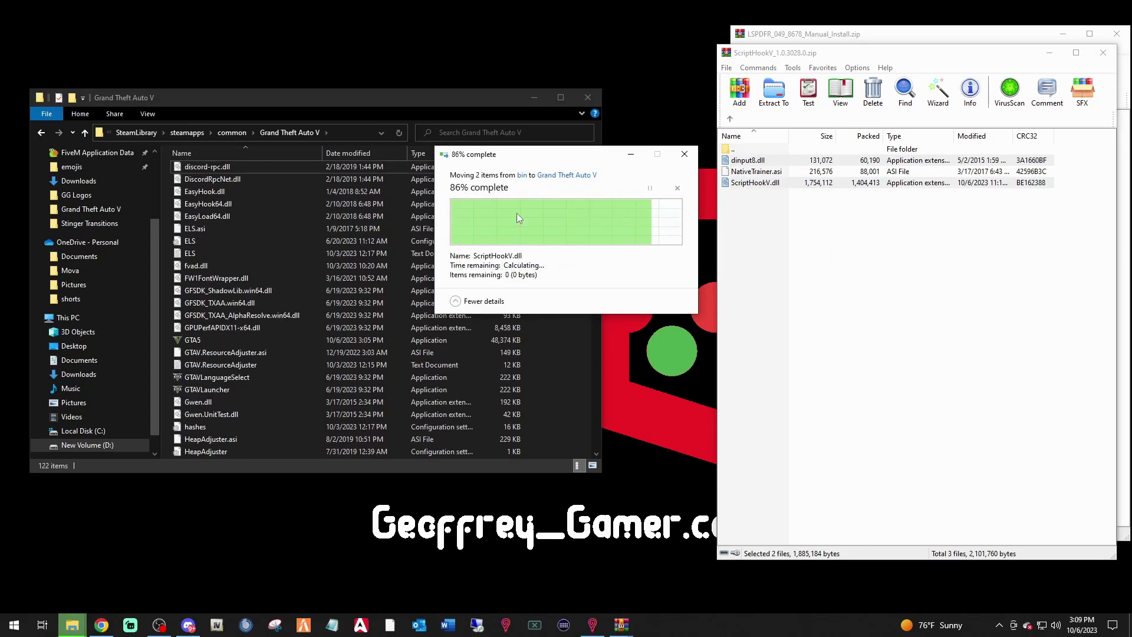
click(1102, 54)
click(1102, 54)
Move the LSPDFR archive window aside and open the lspdfr folder inside the Grand Theft Auto V folder
drag(921, 35, 912, 30)
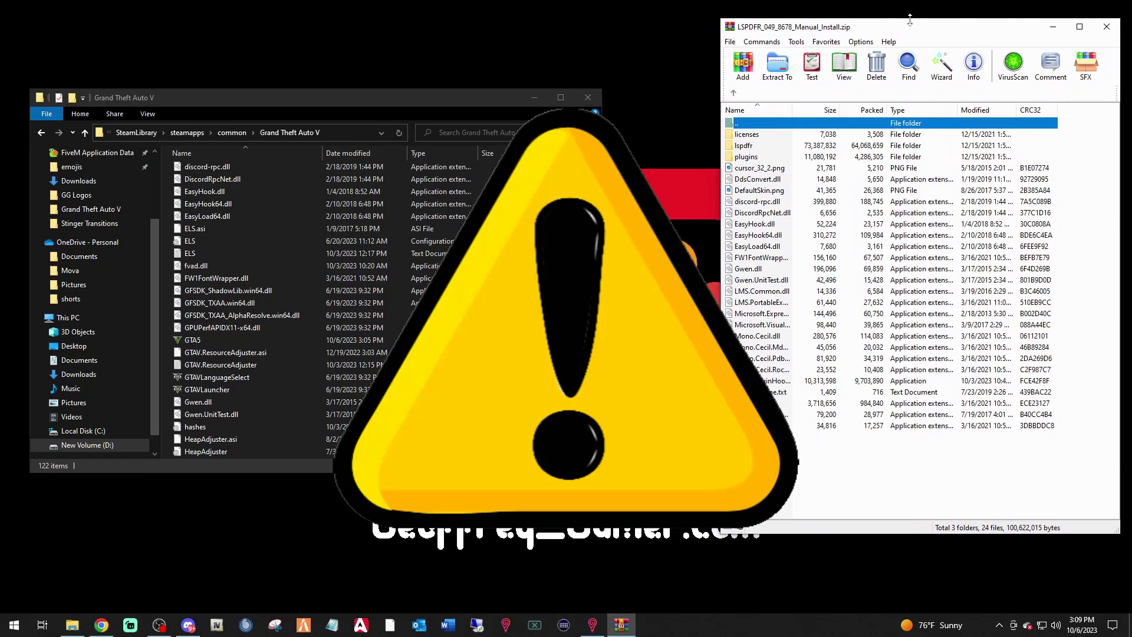
scroll(302, 293, up, 8)
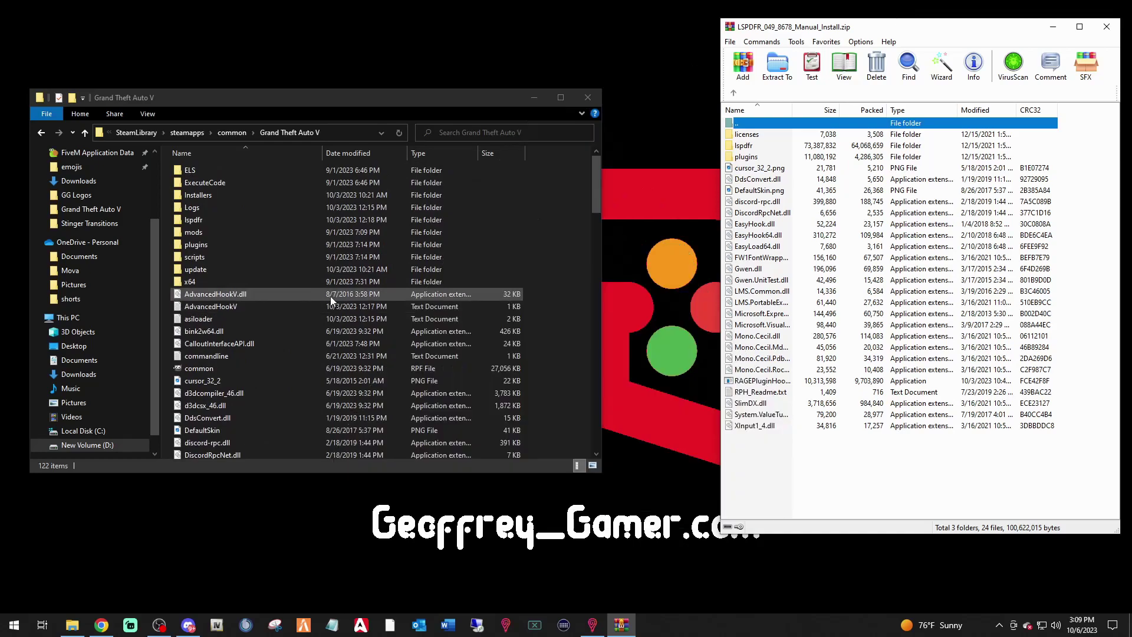
double_click(193, 222)
click(192, 210)
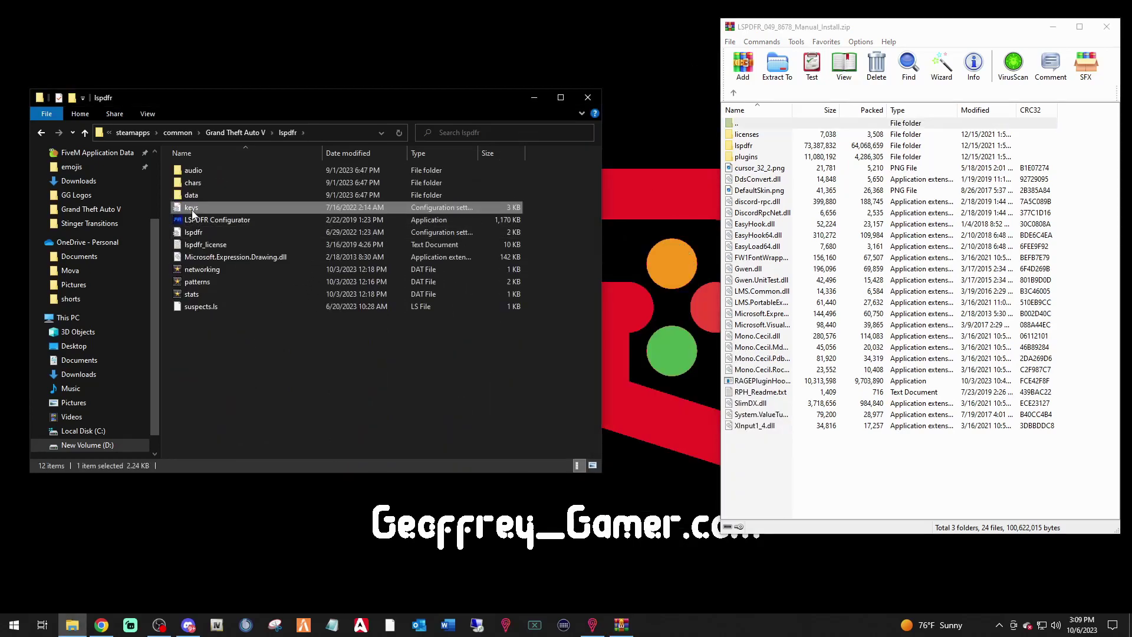
click(191, 233)
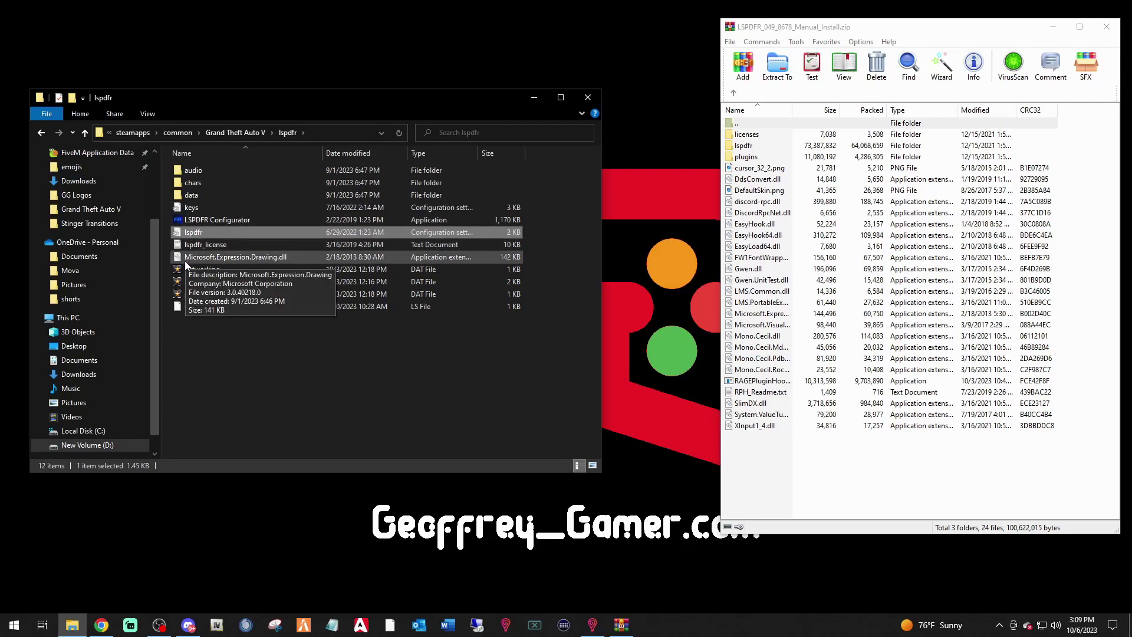
Open the keys configuration file in Notepad, review its keyboard and controller bindings, and close it
double_click(188, 205)
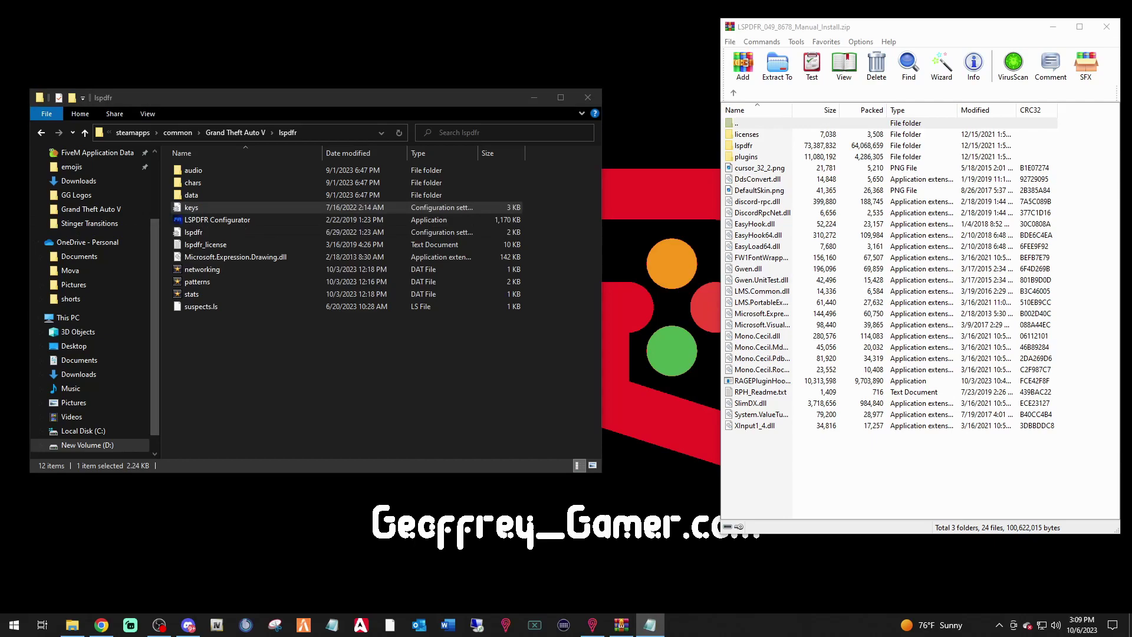
scroll(199, 175, down, 10)
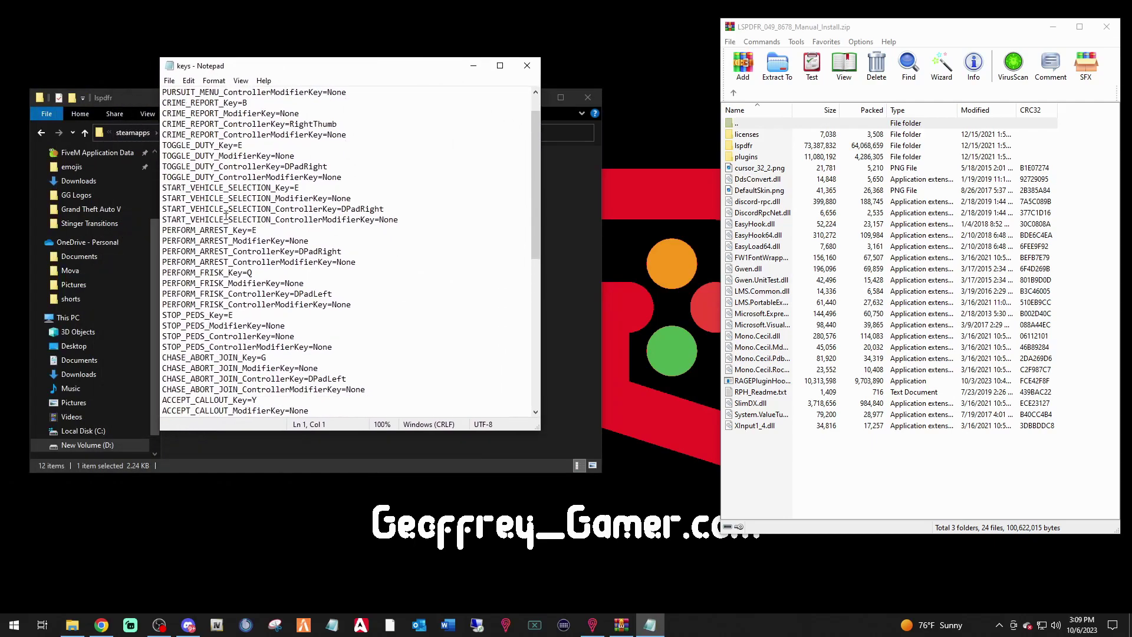
scroll(227, 223, down, 2)
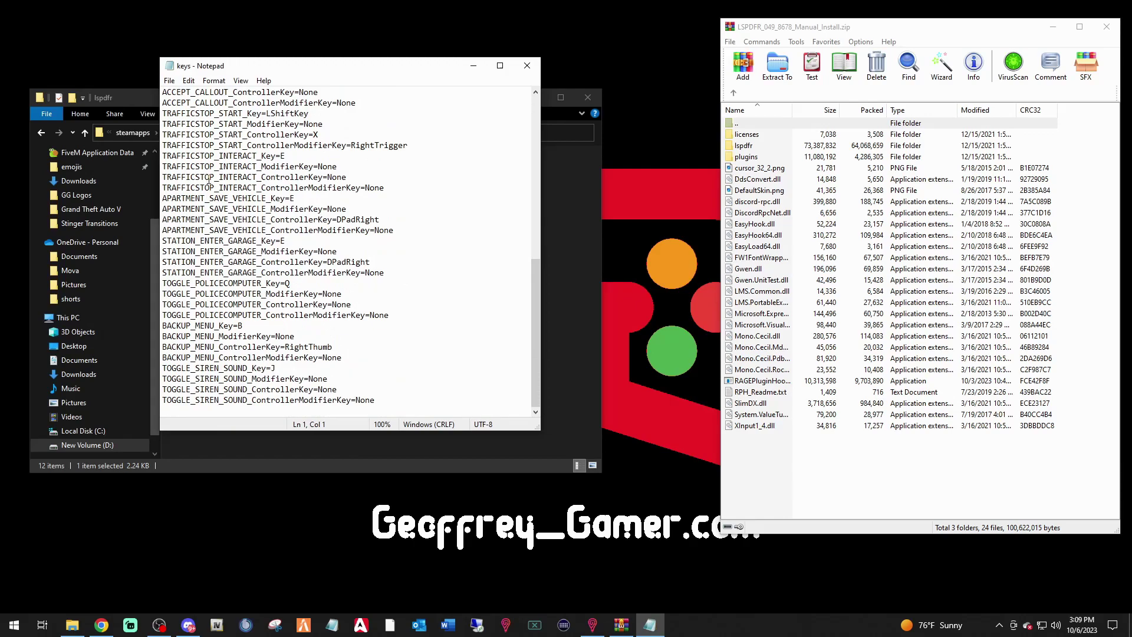
scroll(211, 183, up, 2)
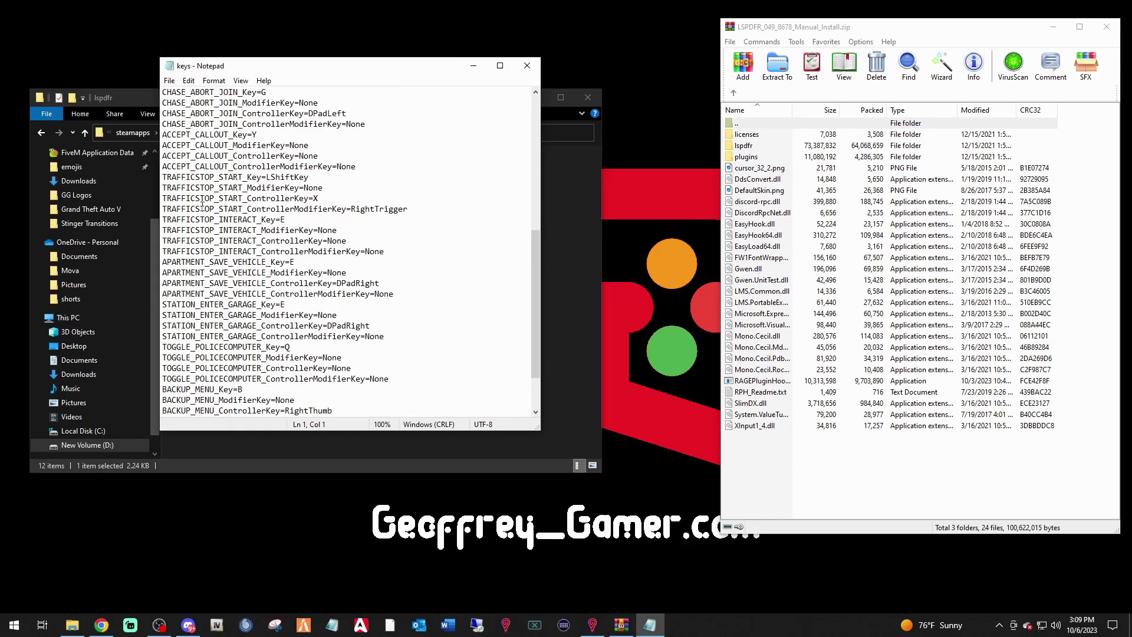
scroll(202, 206, up, 3)
scroll(201, 207, up, 2)
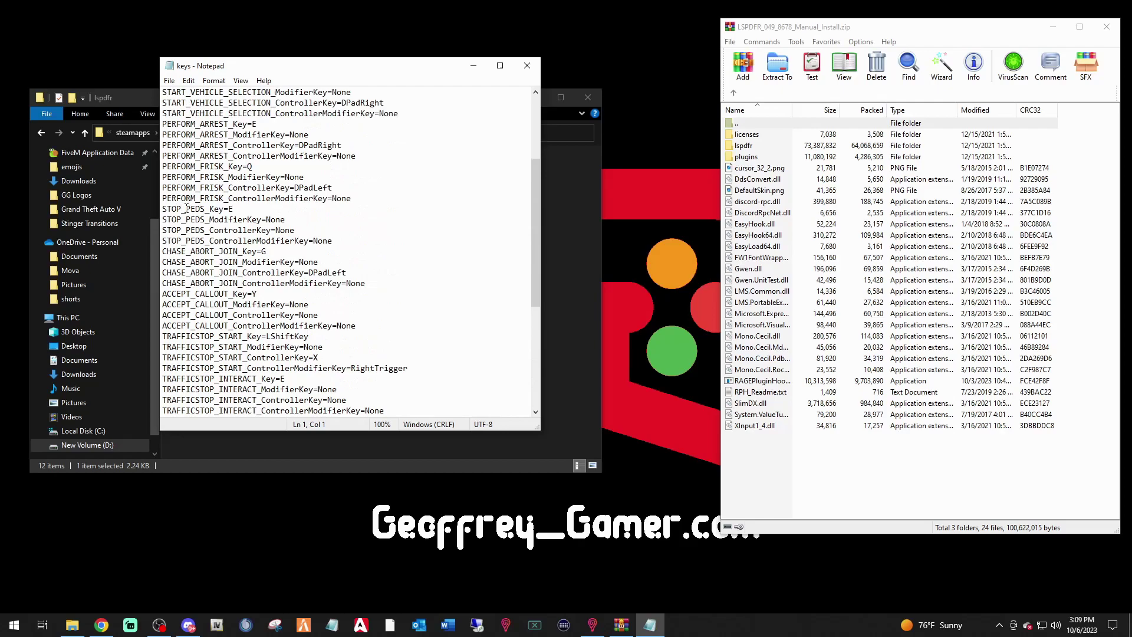
scroll(217, 236, up, 5)
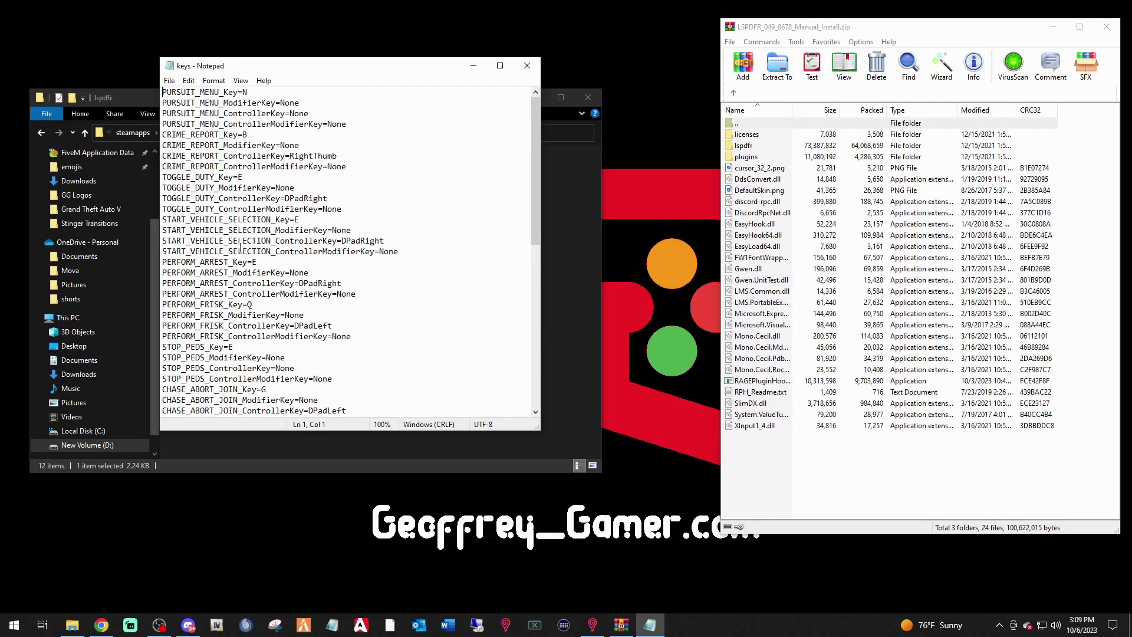
scroll(240, 246, down, 11)
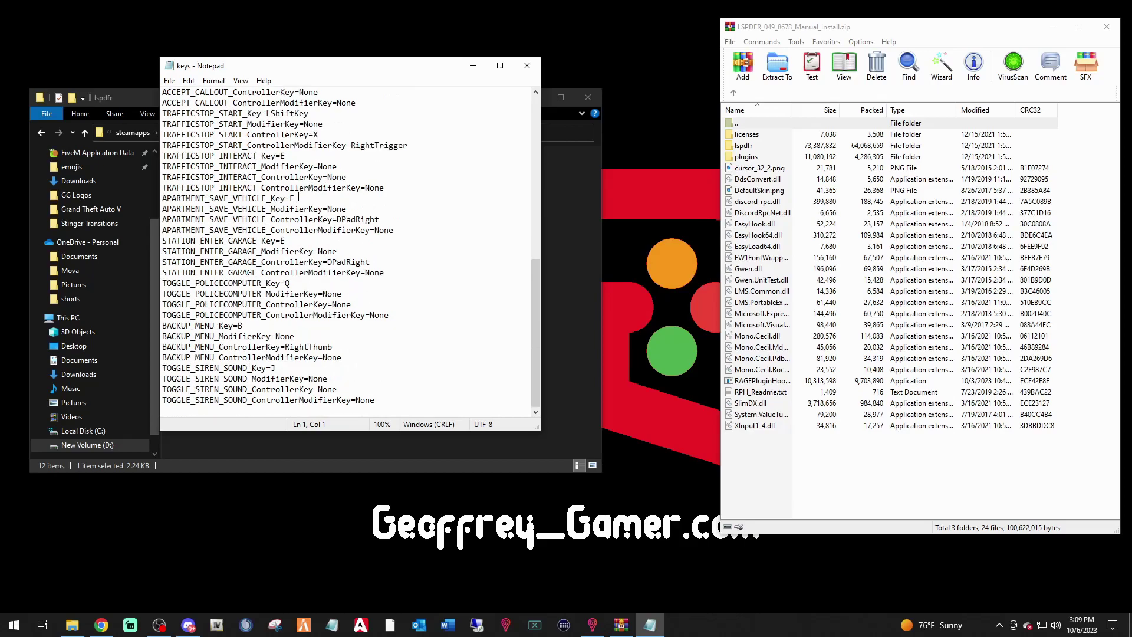
click(521, 65)
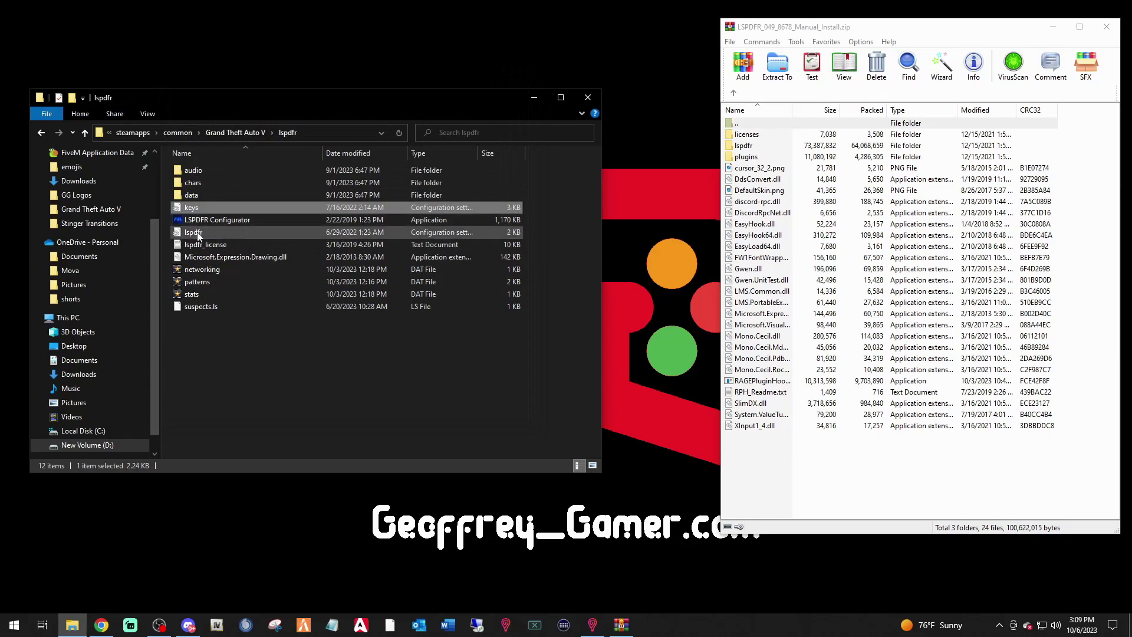
Copy the keys and lspdfr configuration files from the game's lspdfr folder to the desktop as backups
click(199, 235)
click(200, 206)
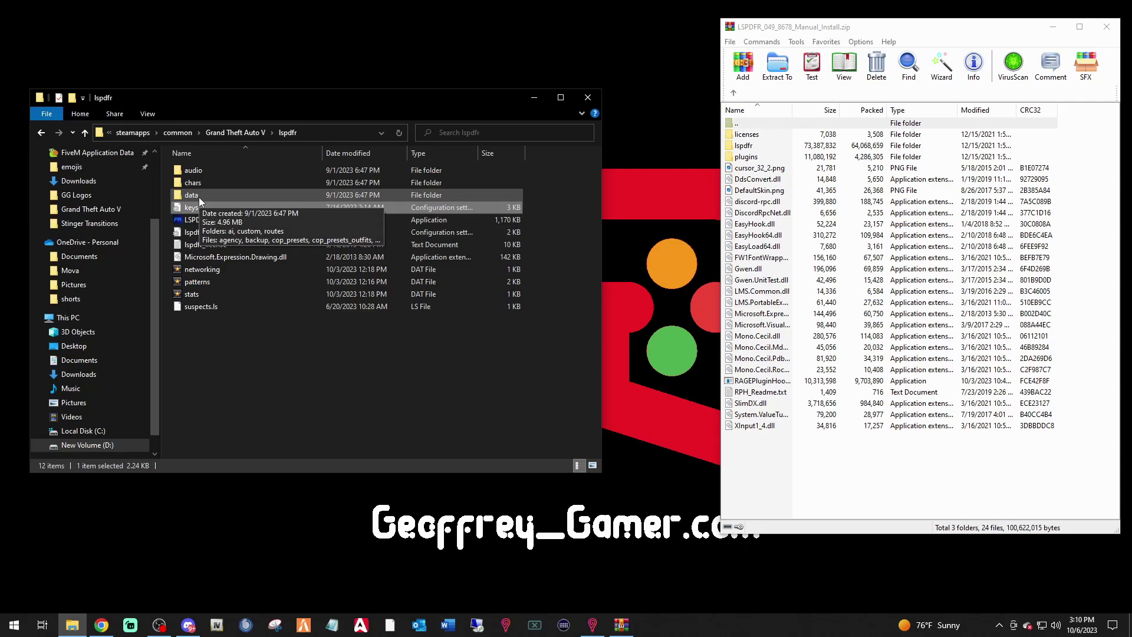
click(190, 232)
click(247, 244)
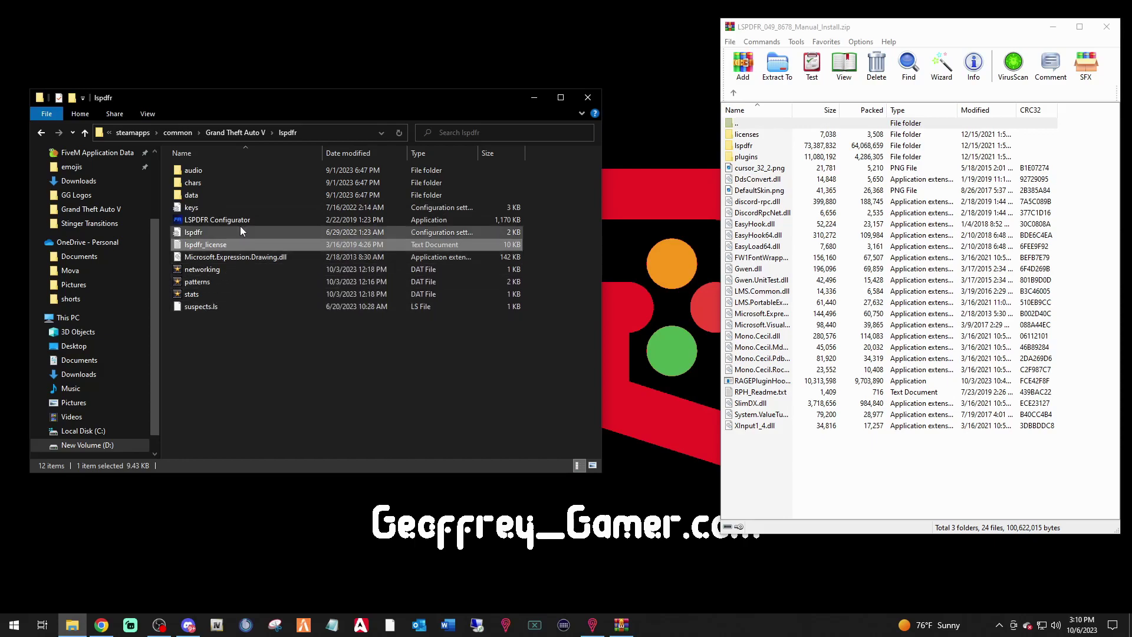
click(210, 209)
ctrl+click(203, 233)
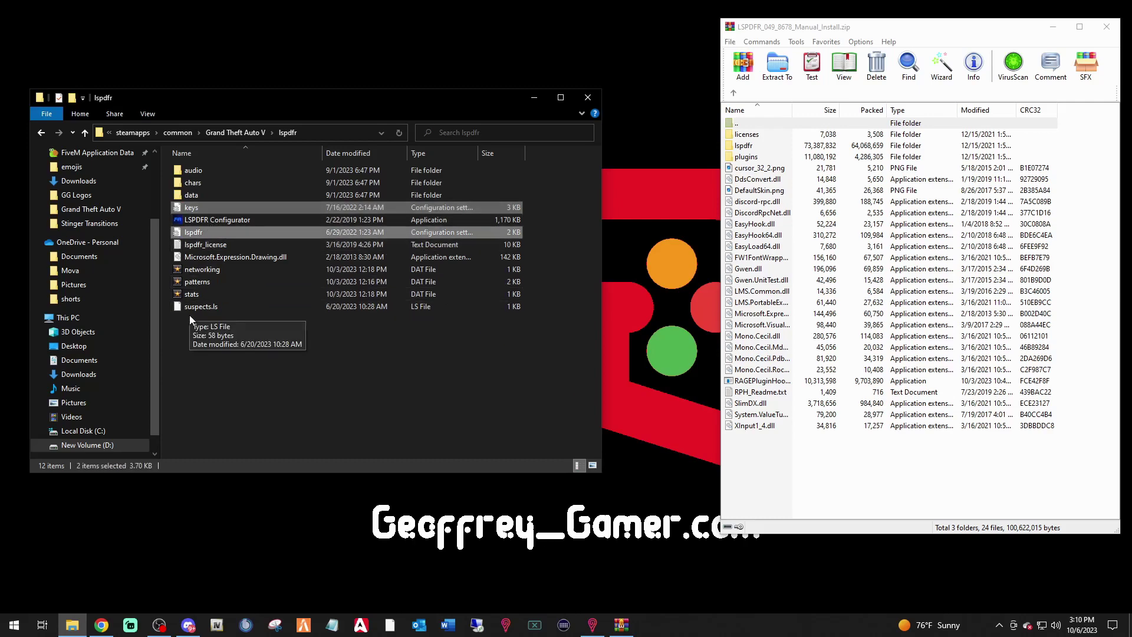
drag(206, 208, 465, 59)
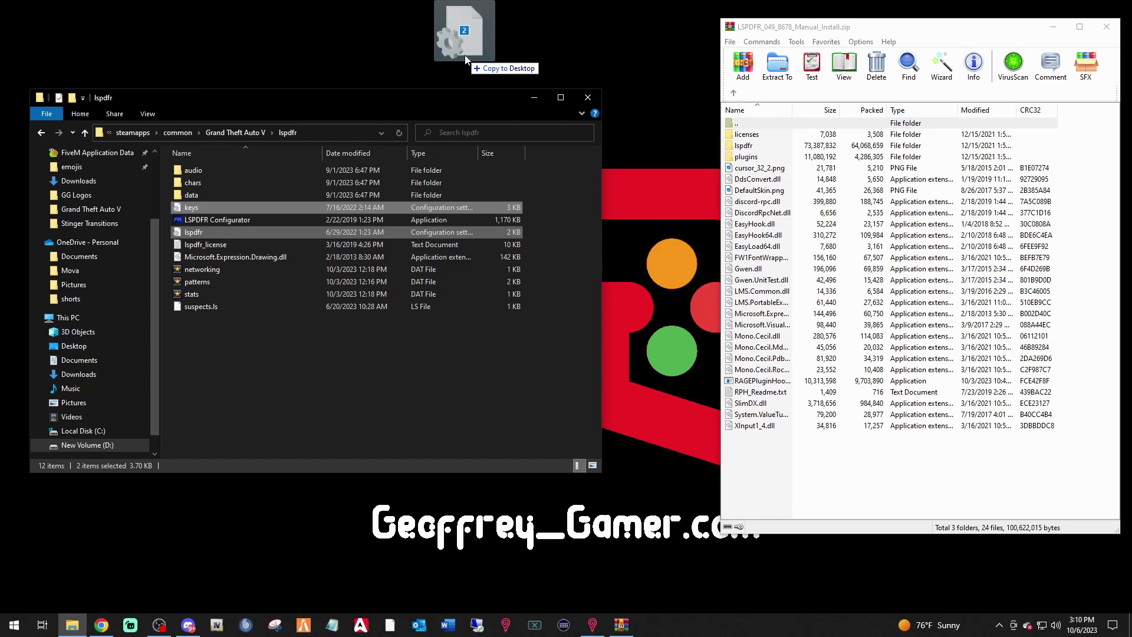
drag(464, 55, 465, 55)
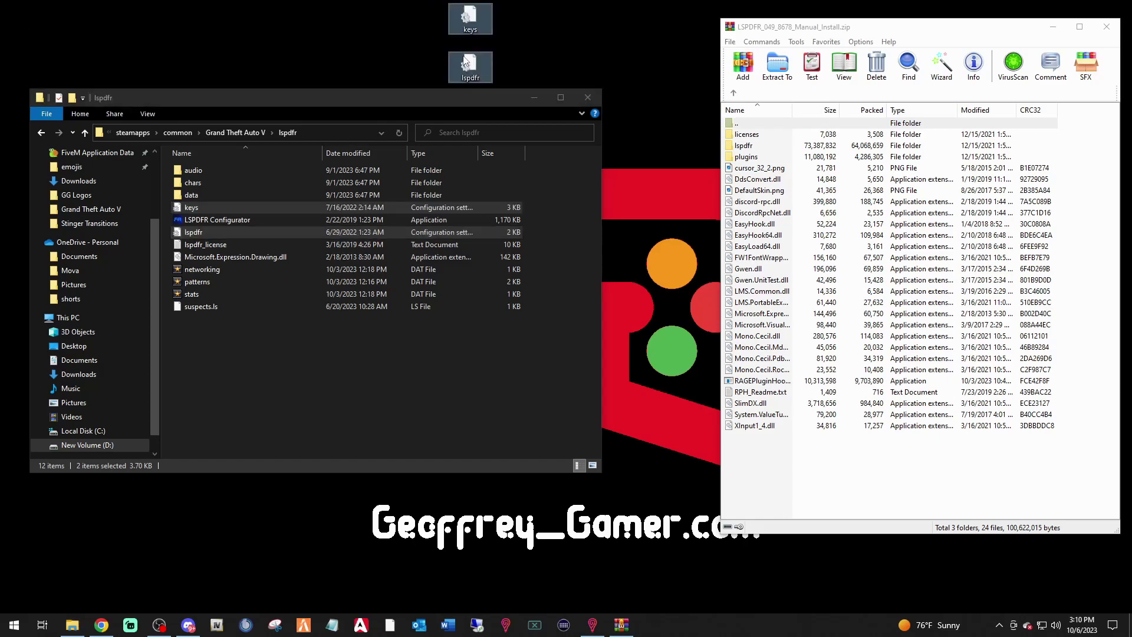
Delete the copied keys and lspdfr configuration files from the desktop
click(412, 66)
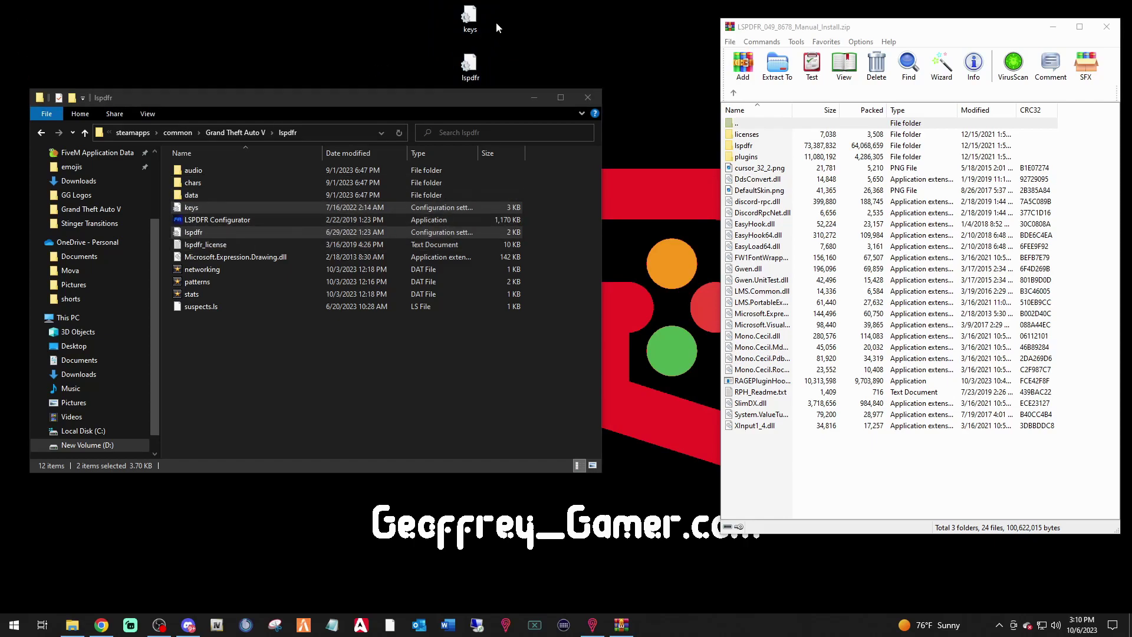
drag(408, 3, 490, 83)
right_click(466, 25)
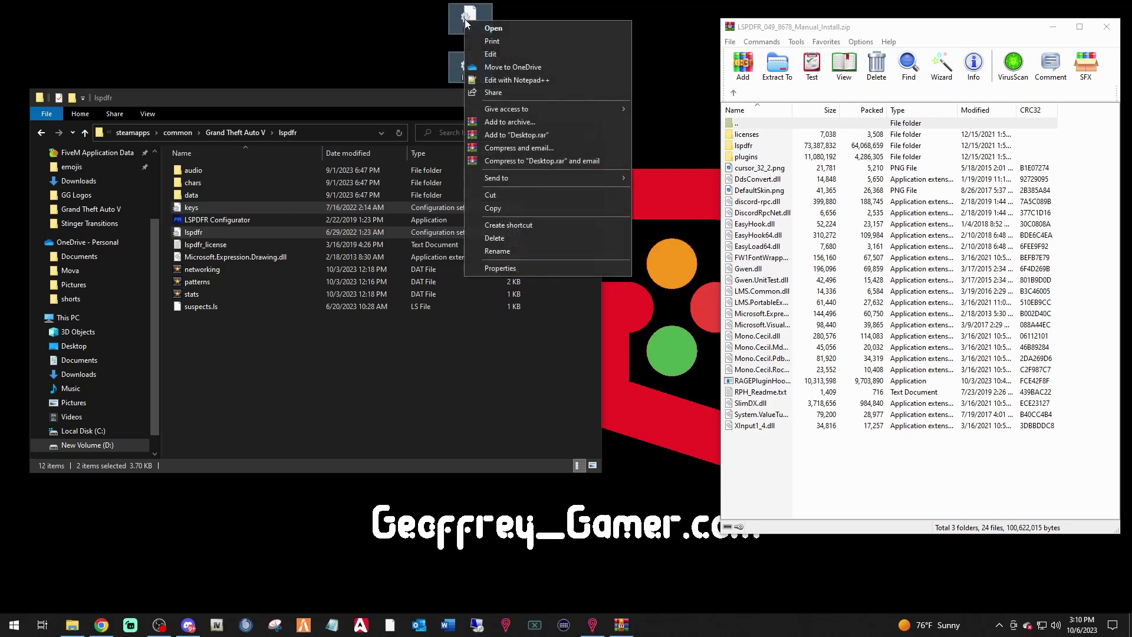
click(487, 235)
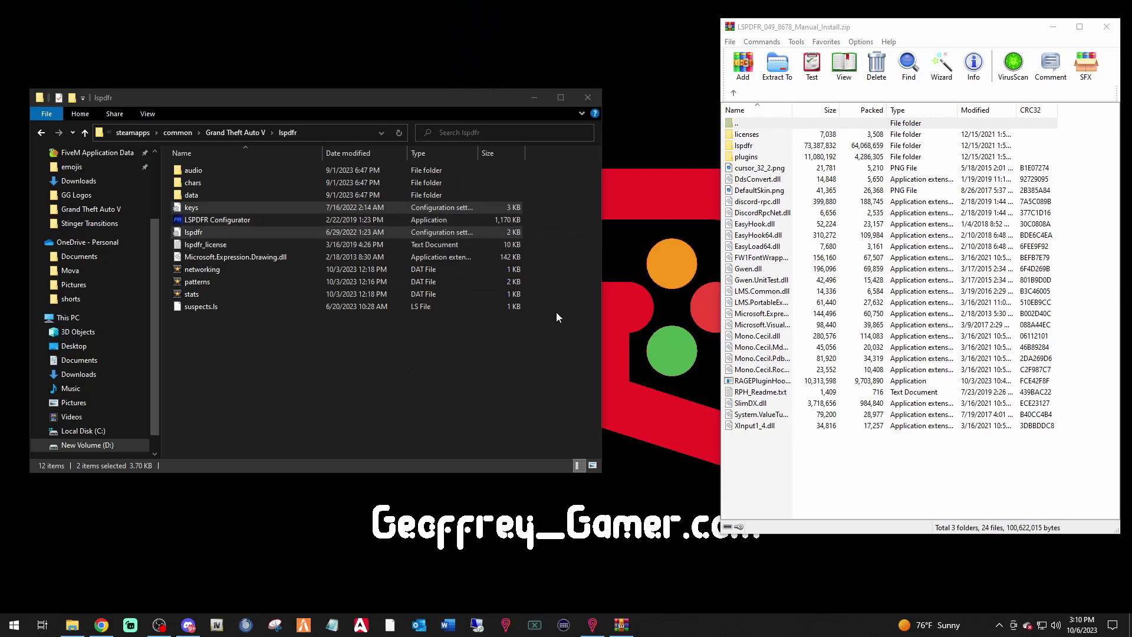
Return from the lspdfr folder to the main Grand Theft Auto V folder and leave nothing selected
click(188, 209)
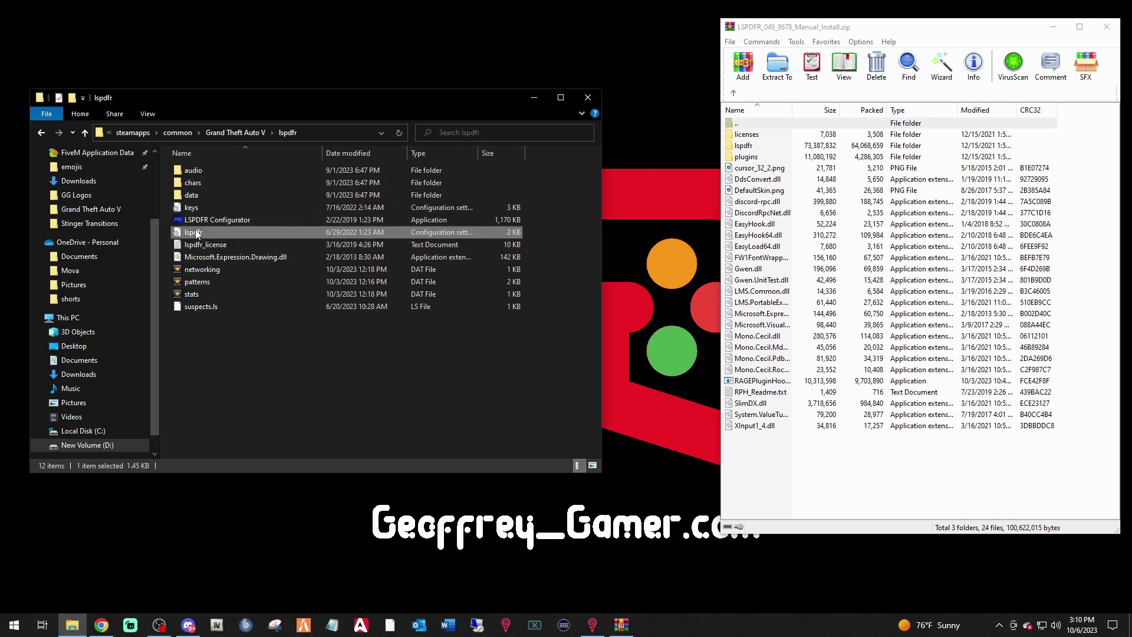
click(193, 232)
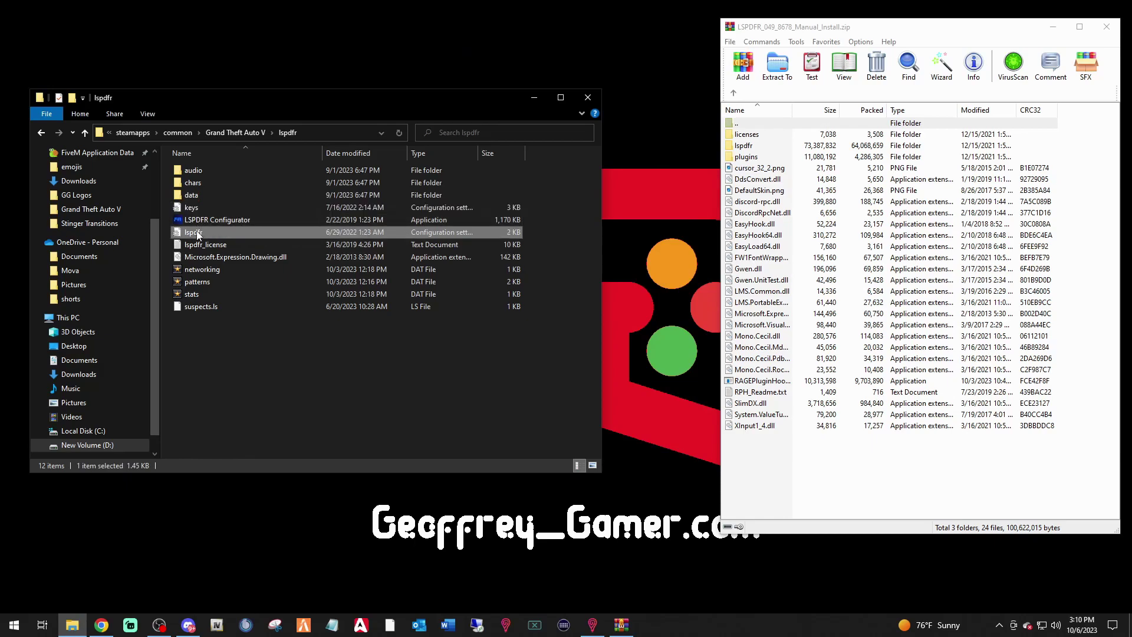
click(41, 135)
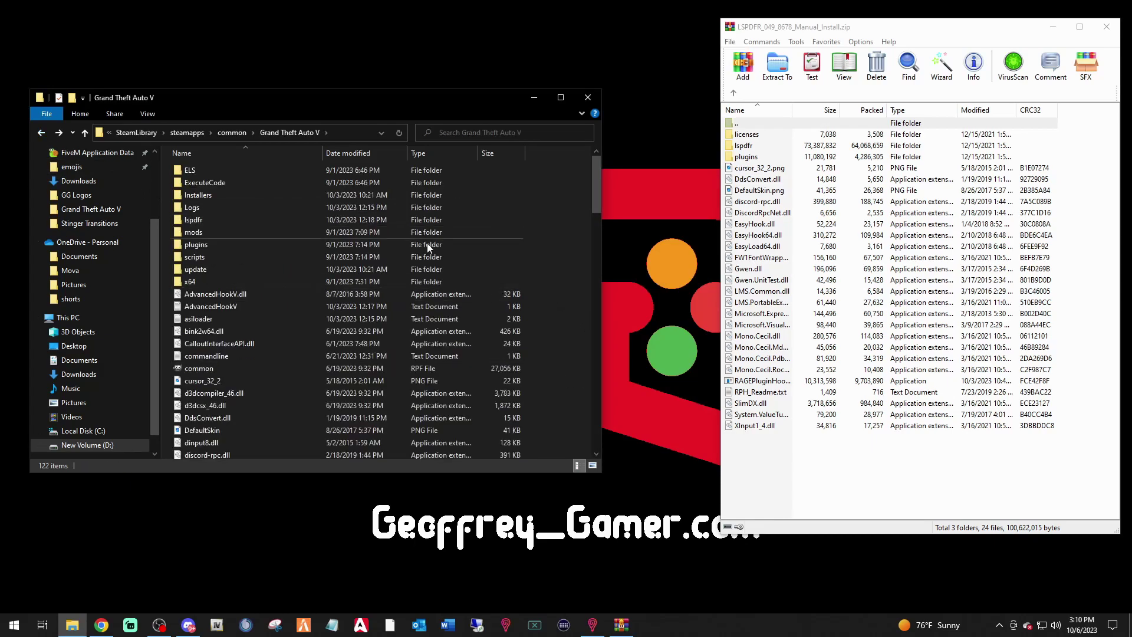
click(199, 245)
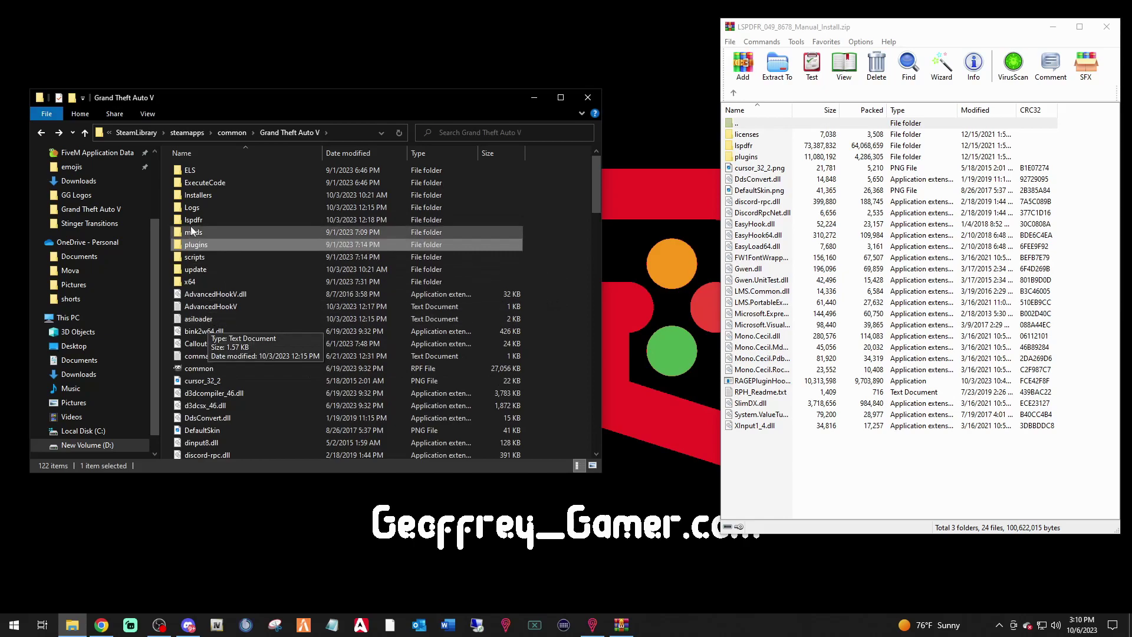
click(568, 326)
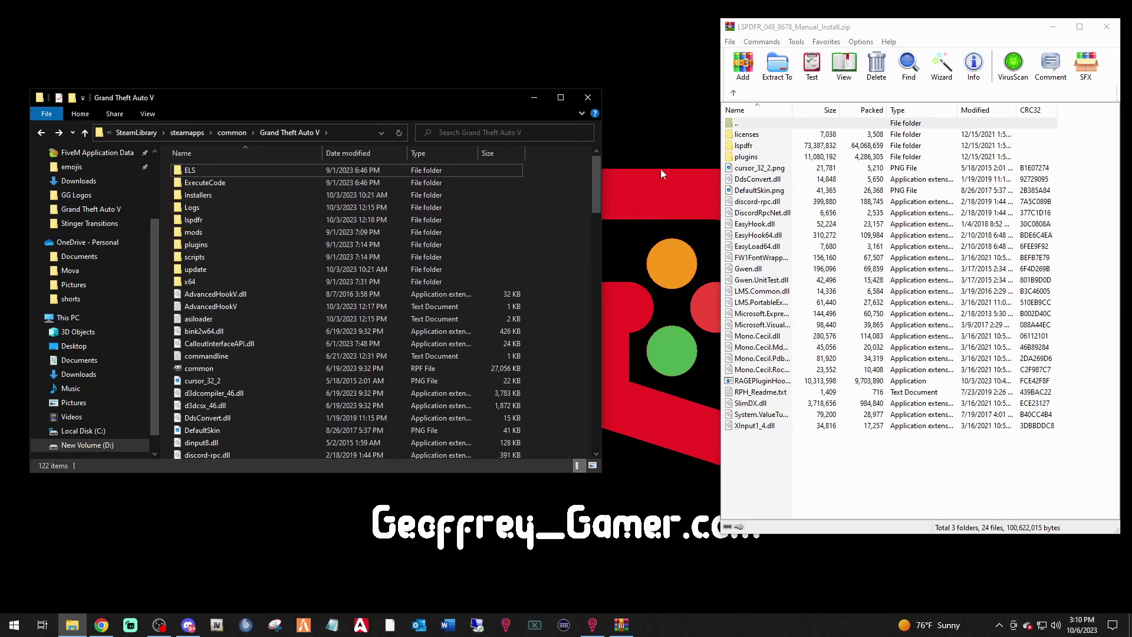
Delete keys.ini and lspdfr.ini from the lspdfr folder inside the LSPDFR manual install archive
drag(906, 28, 807, 22)
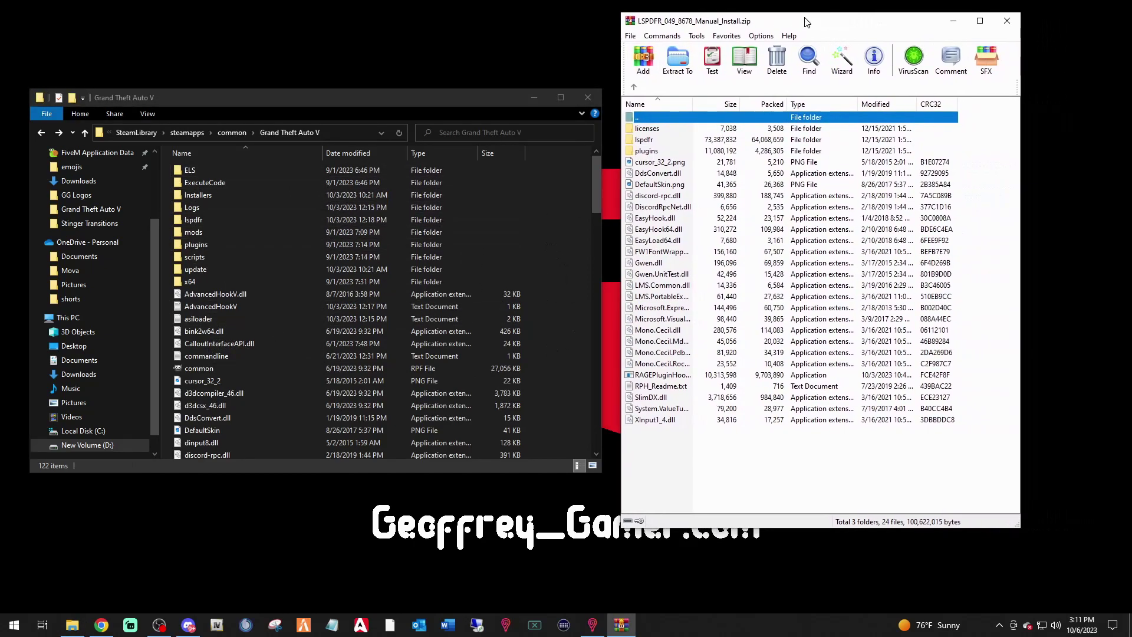
double_click(642, 140)
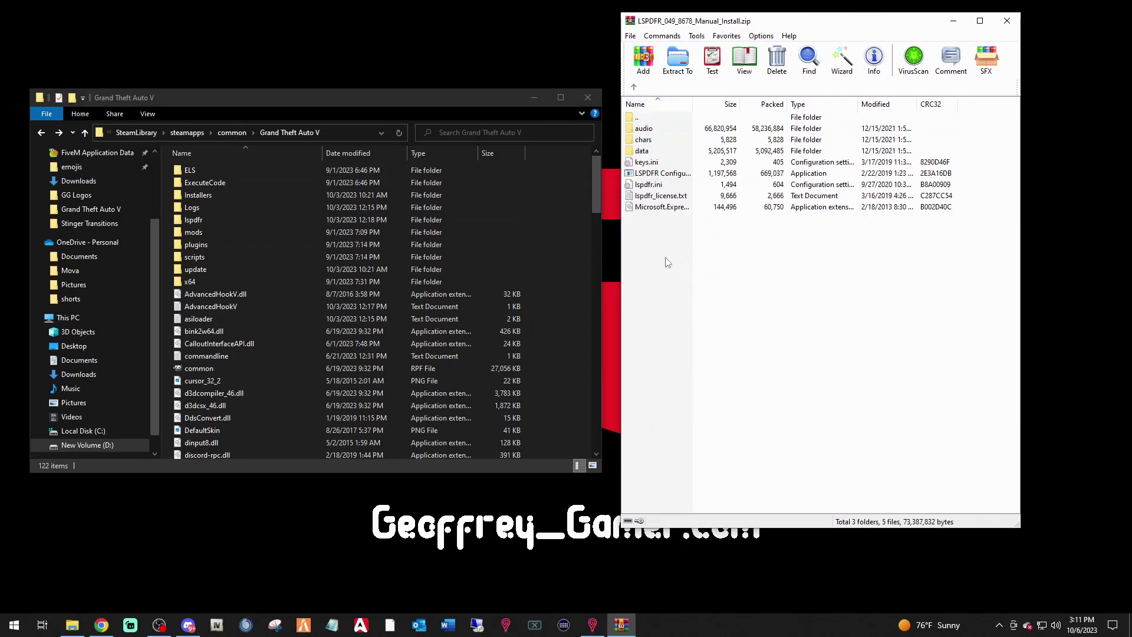
click(648, 164)
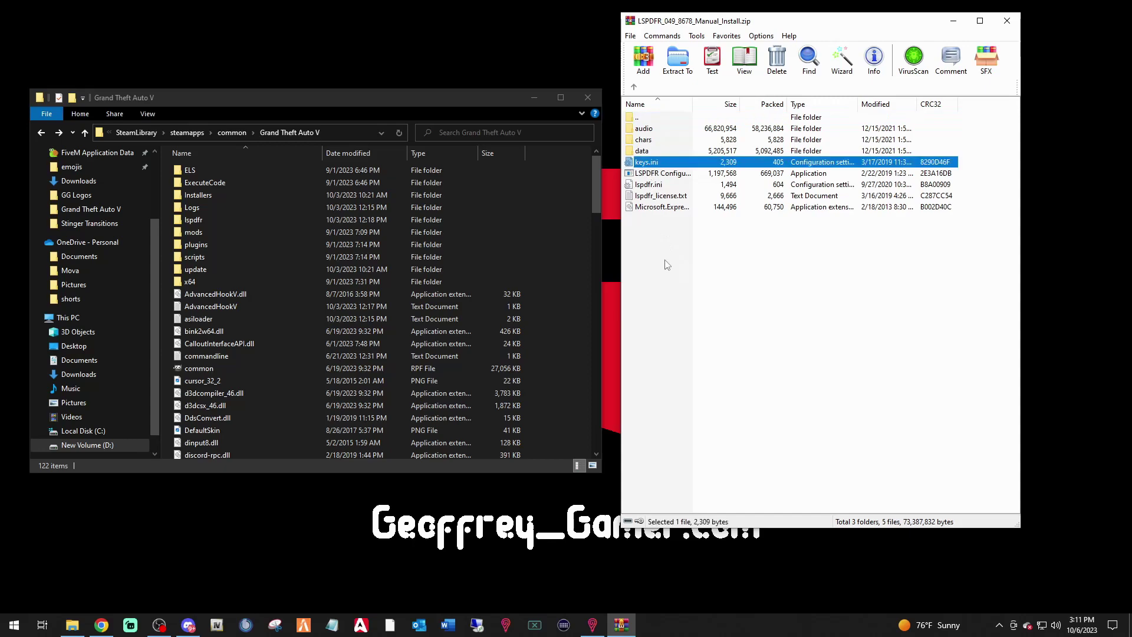
ctrl+click(651, 186)
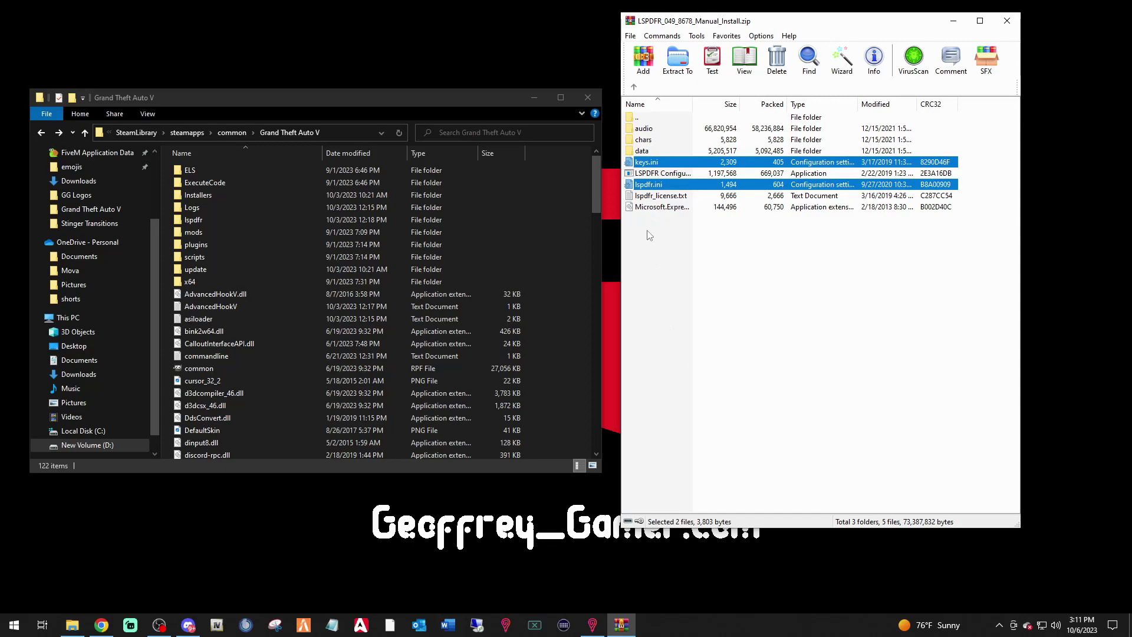
right_click(647, 189)
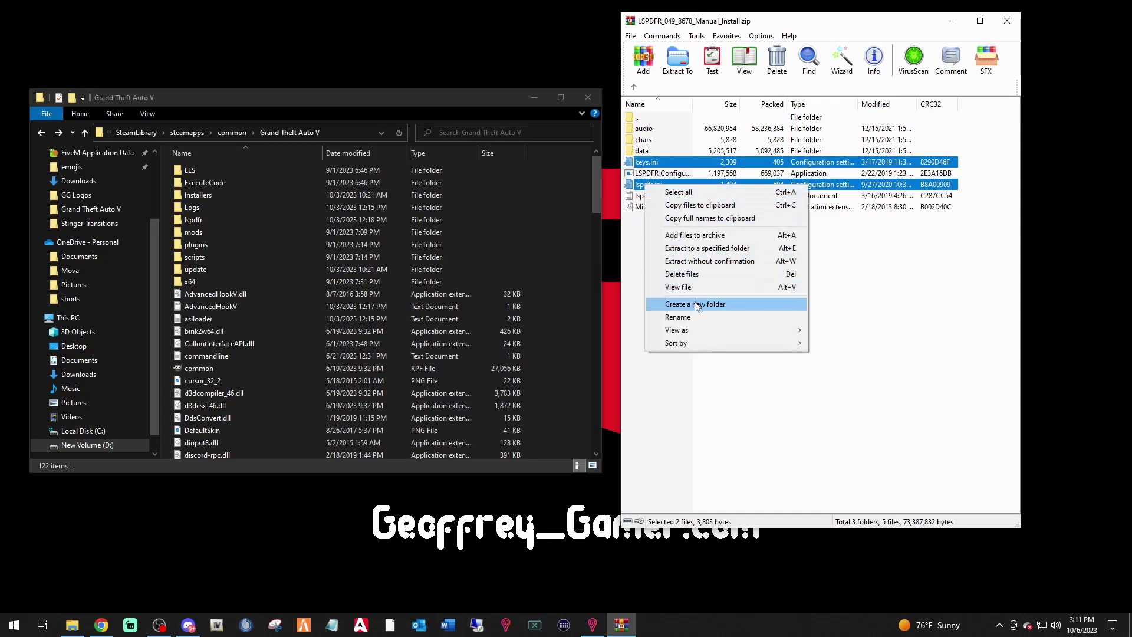
click(684, 275)
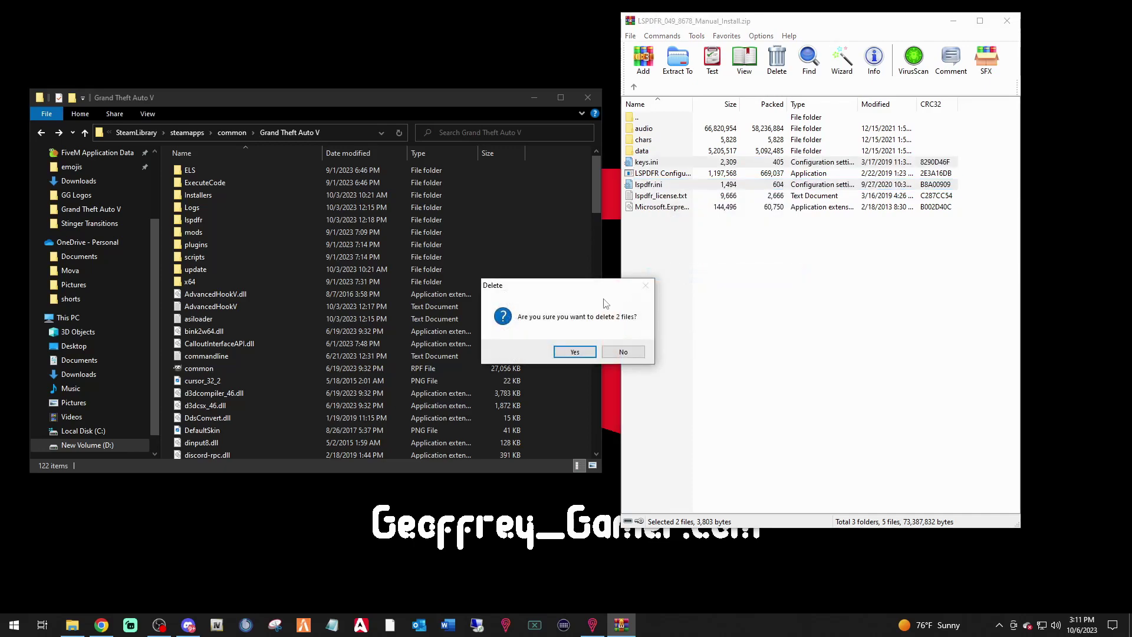
click(569, 353)
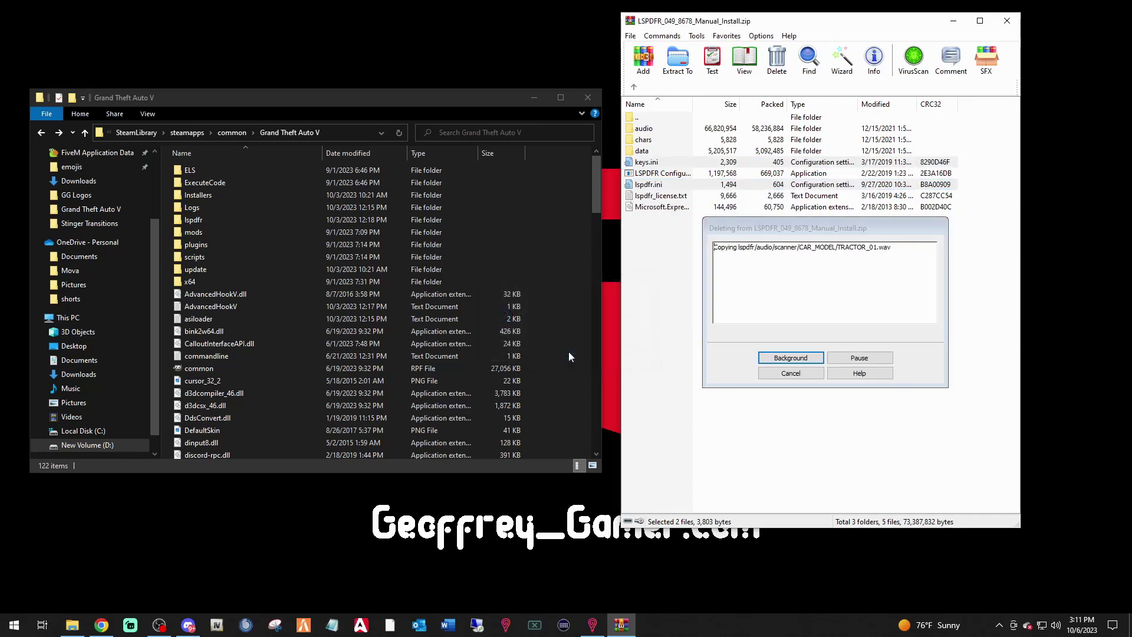
Extract everything except the licenses folder and RPH_Readme.txt from the archive root into the Grand Theft Auto V folder, replacing existing files, and close the archive
click(633, 88)
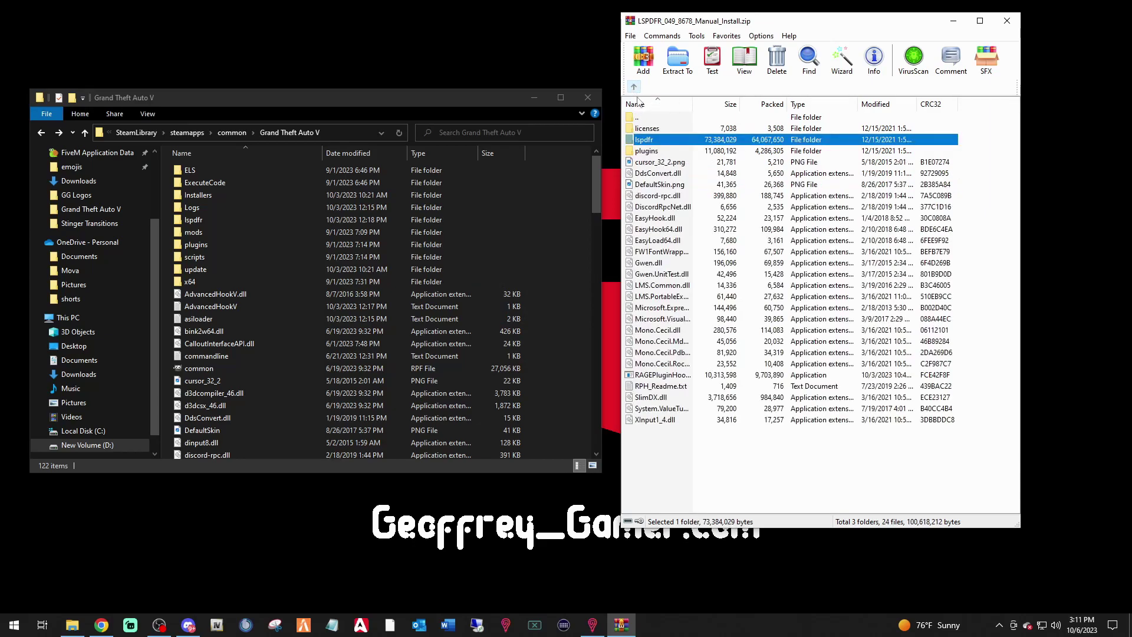
click(747, 478)
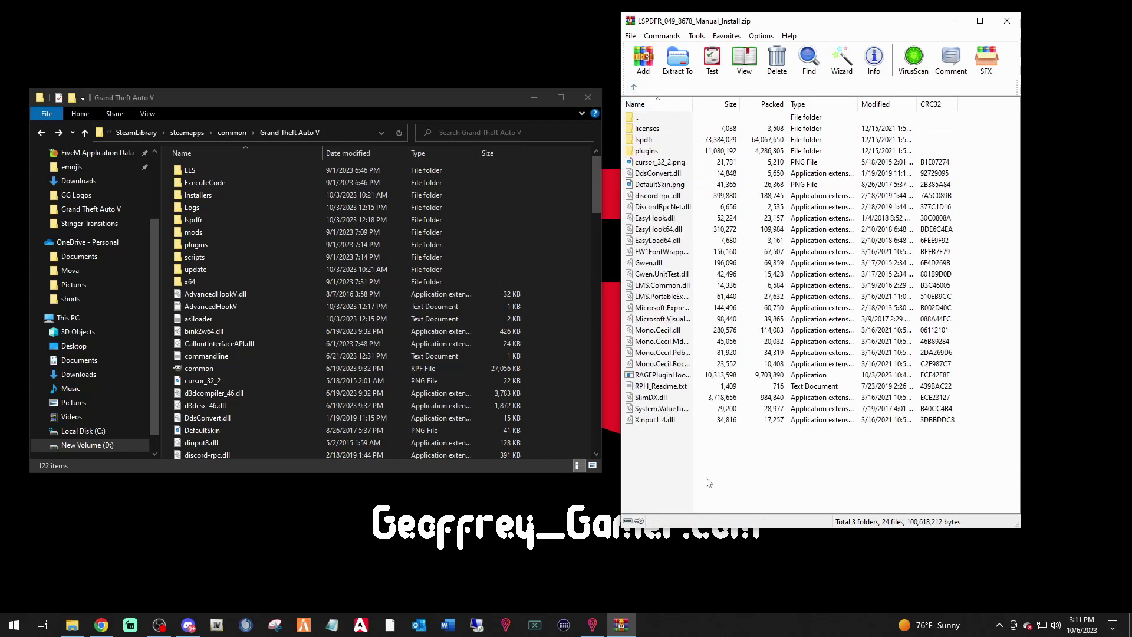
drag(676, 470, 679, 135)
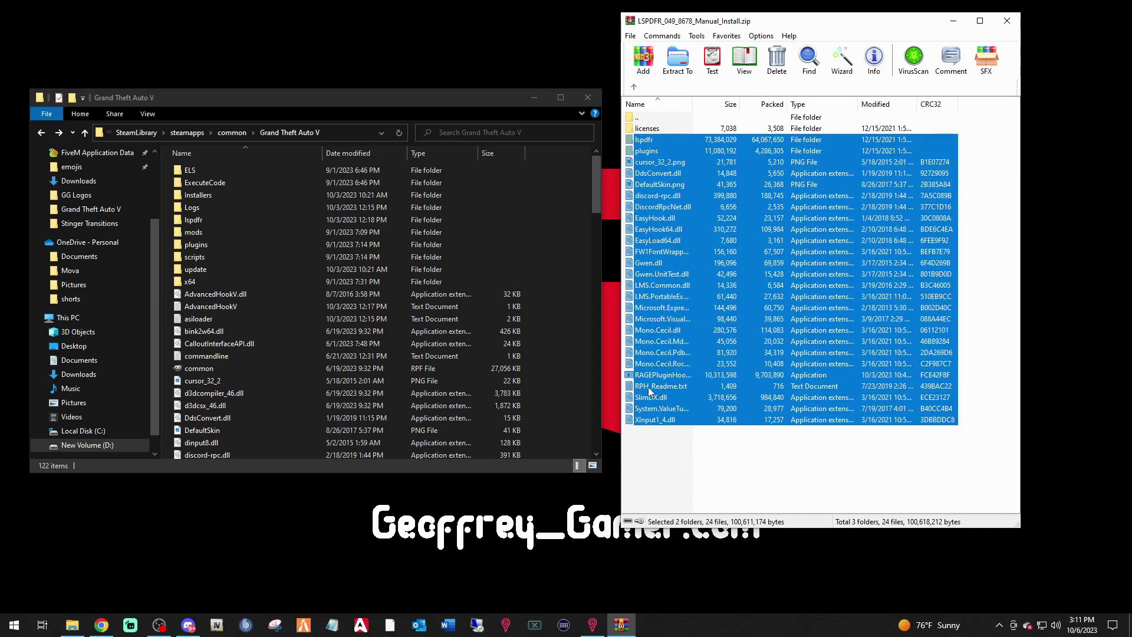
ctrl+click(670, 387)
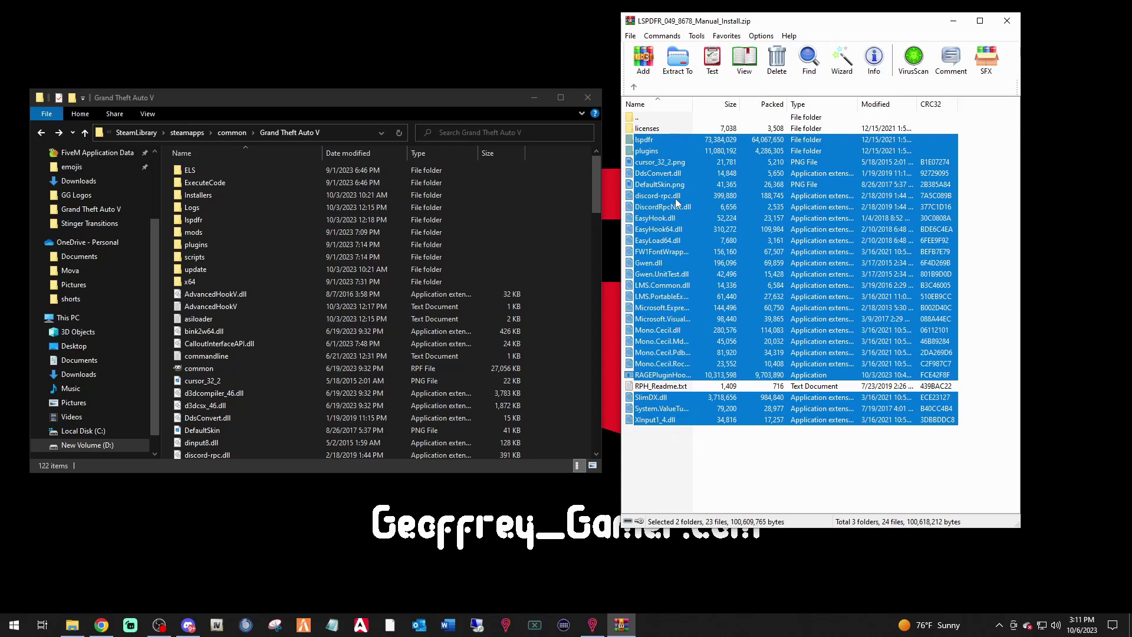
drag(673, 201, 564, 367)
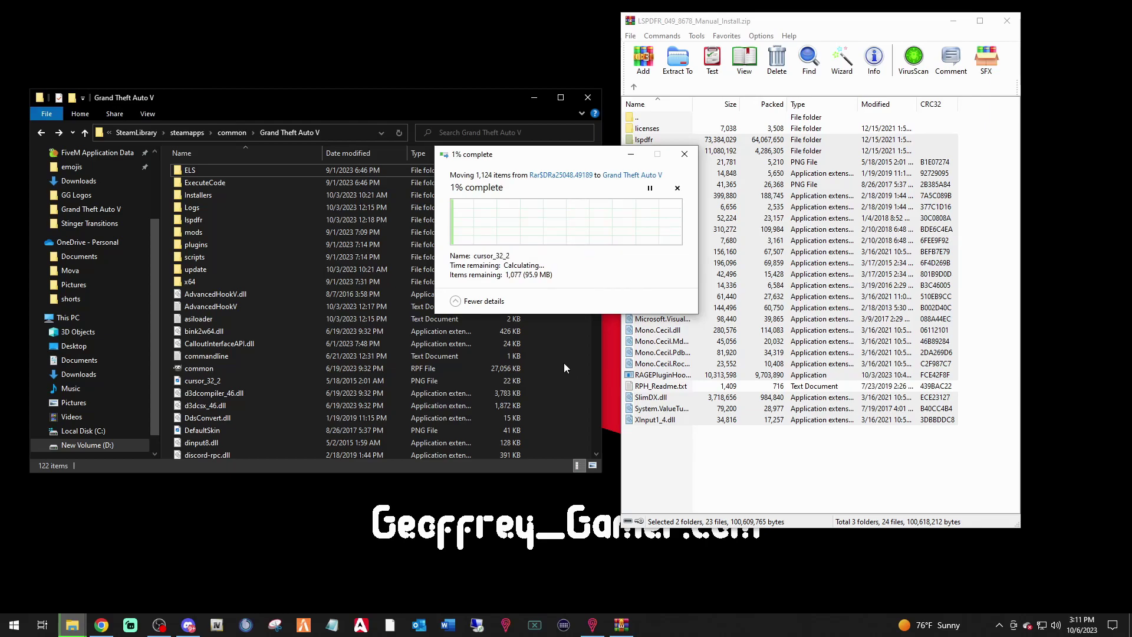
click(497, 217)
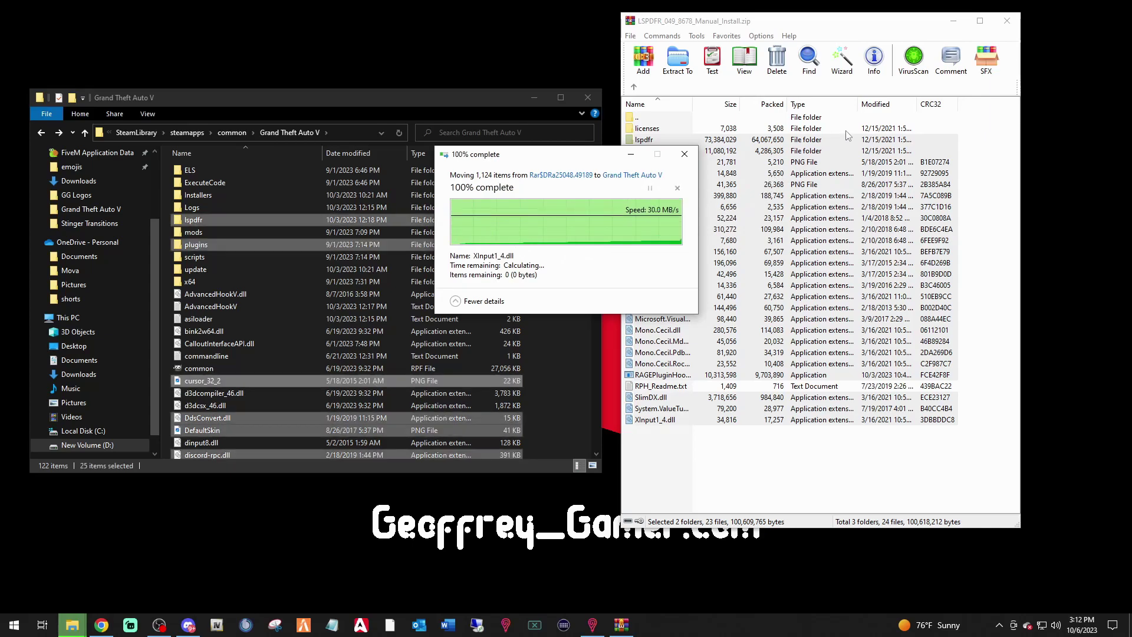
click(1007, 21)
click(578, 287)
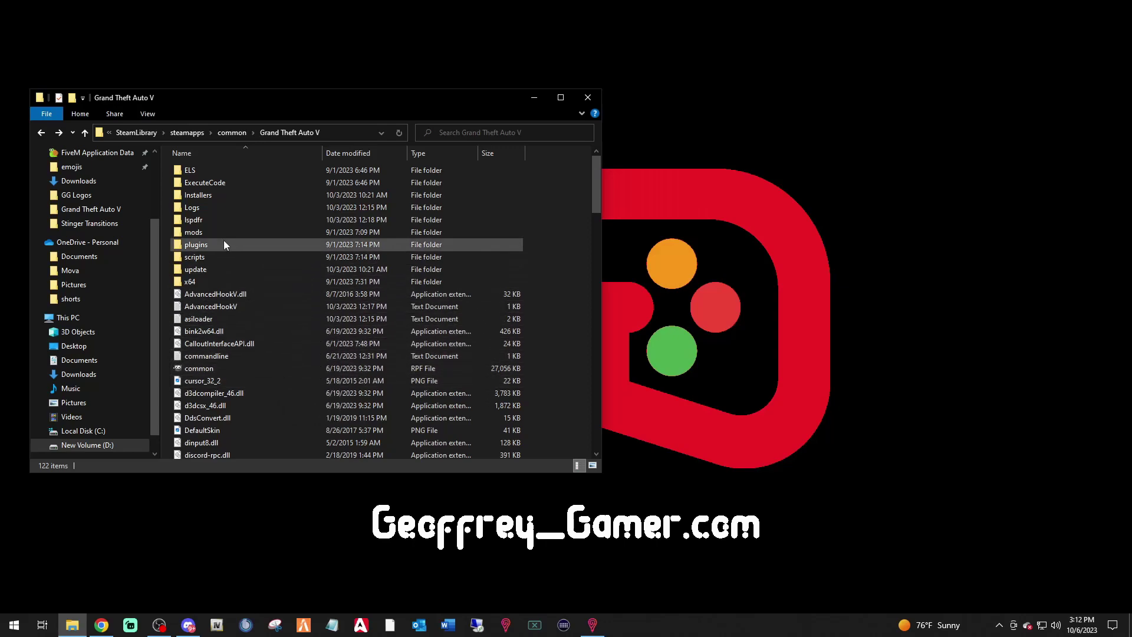
Check the keys and lspdfr configuration files in the game's lspdfr folder, including their modified dates, and return to the main game folder
click(199, 217)
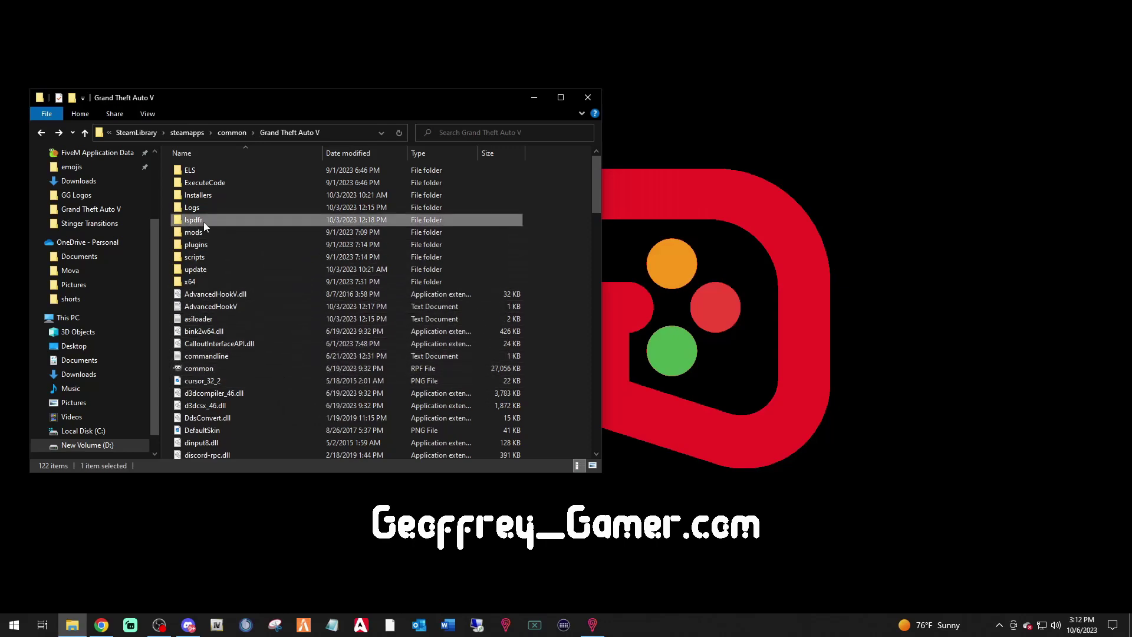
double_click(205, 219)
click(200, 233)
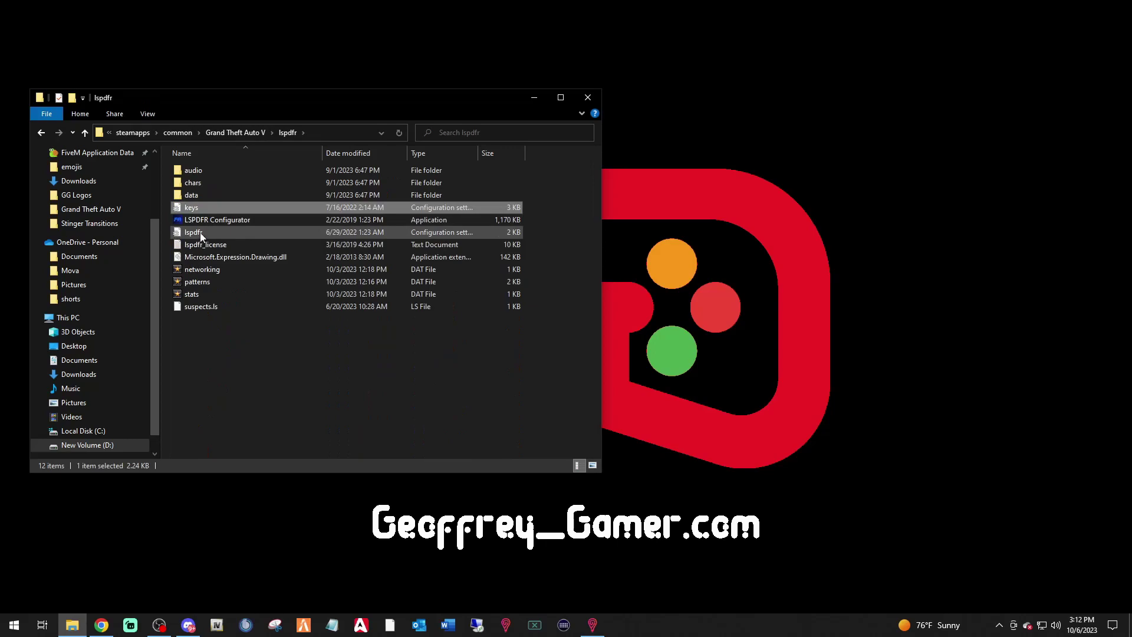
click(217, 208)
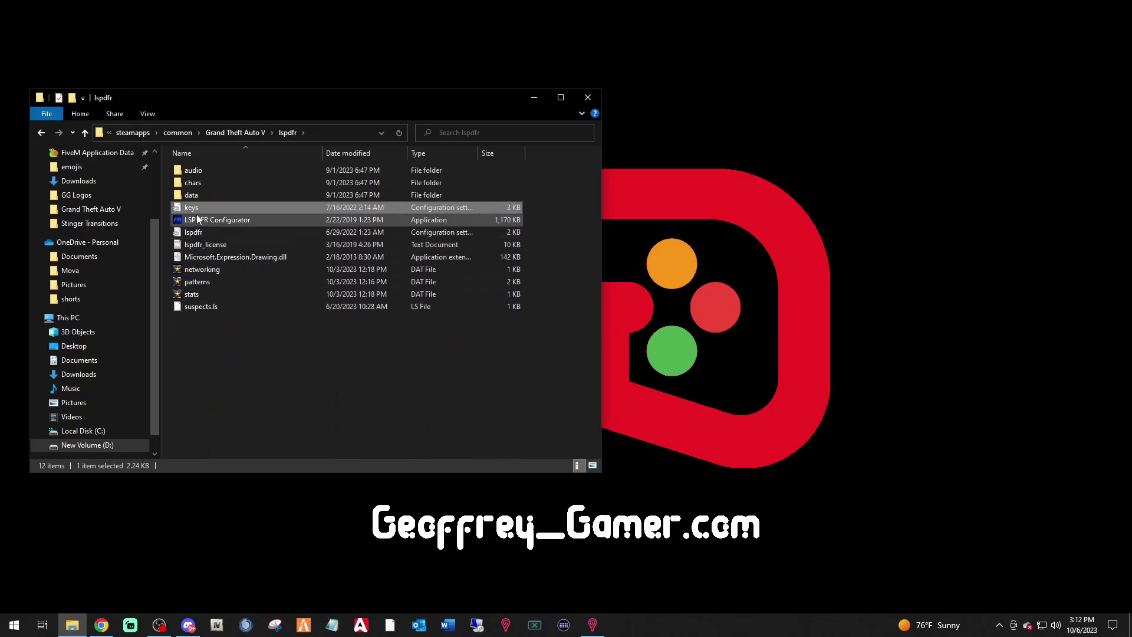
click(199, 234)
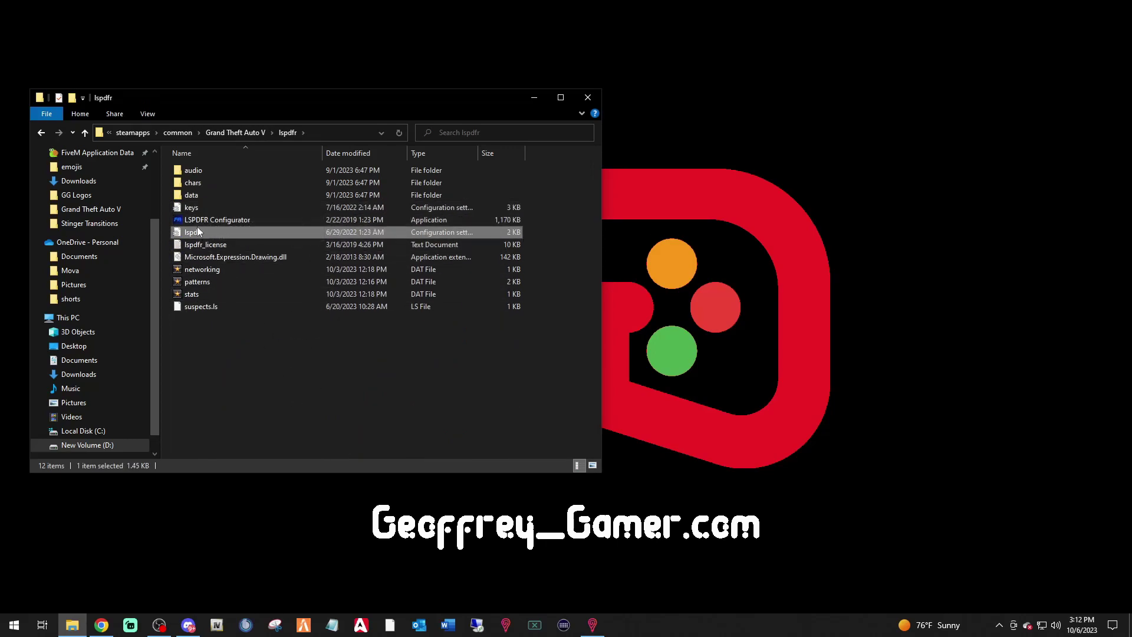
click(42, 133)
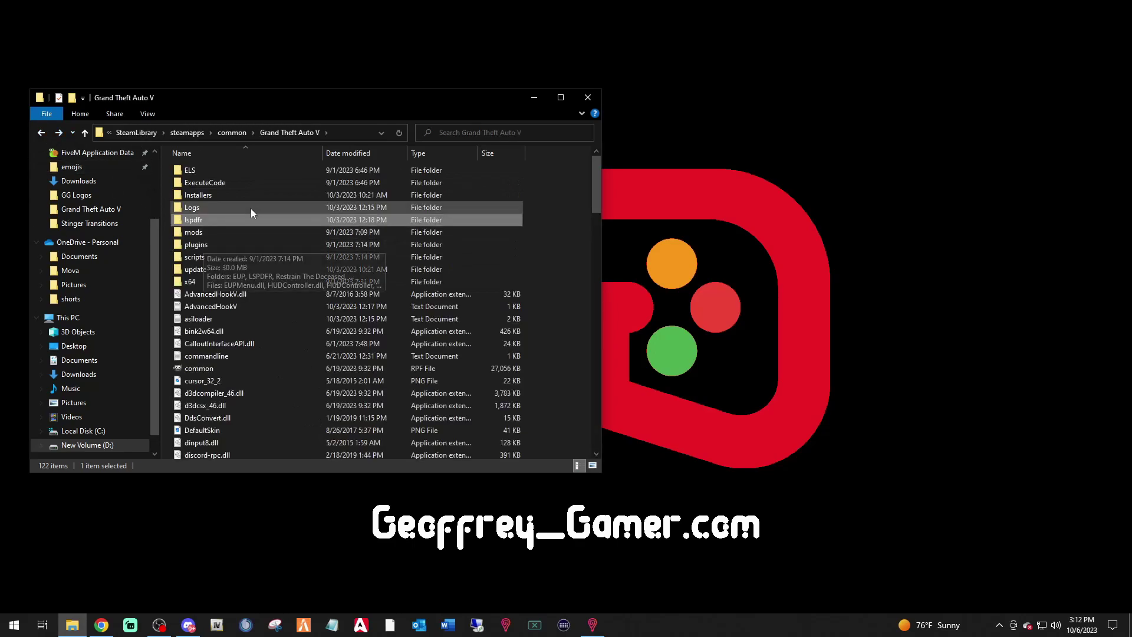
Run LSPDFR Configurator from the lspdfr folder, accept the RAGE Plugin Hook license, and let it apply the recommended settings automatically
double_click(197, 220)
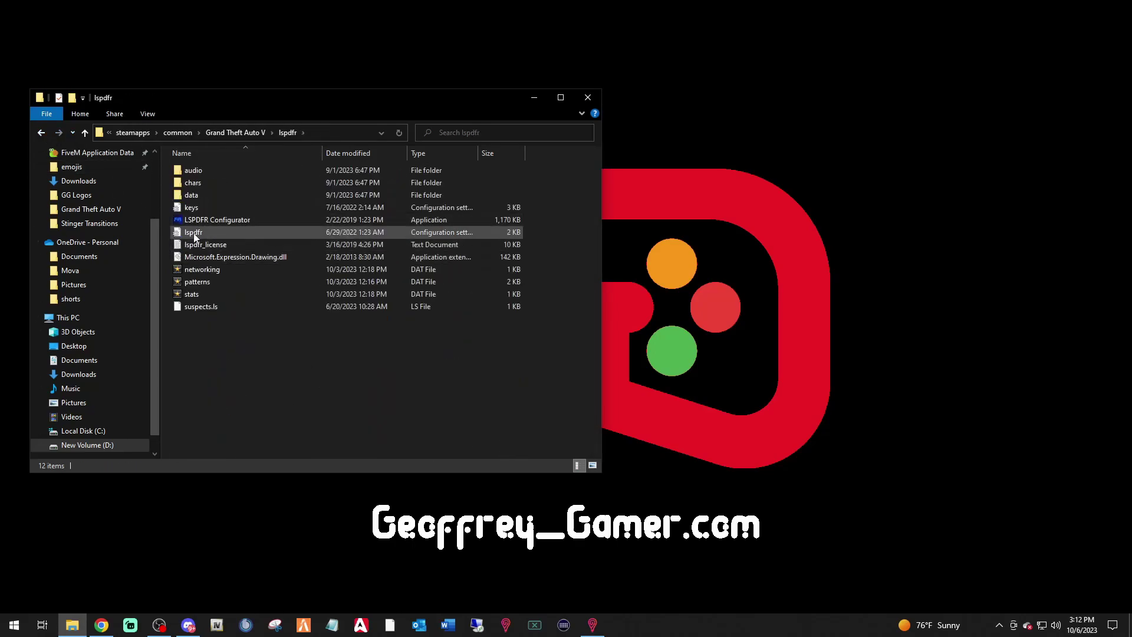
double_click(222, 221)
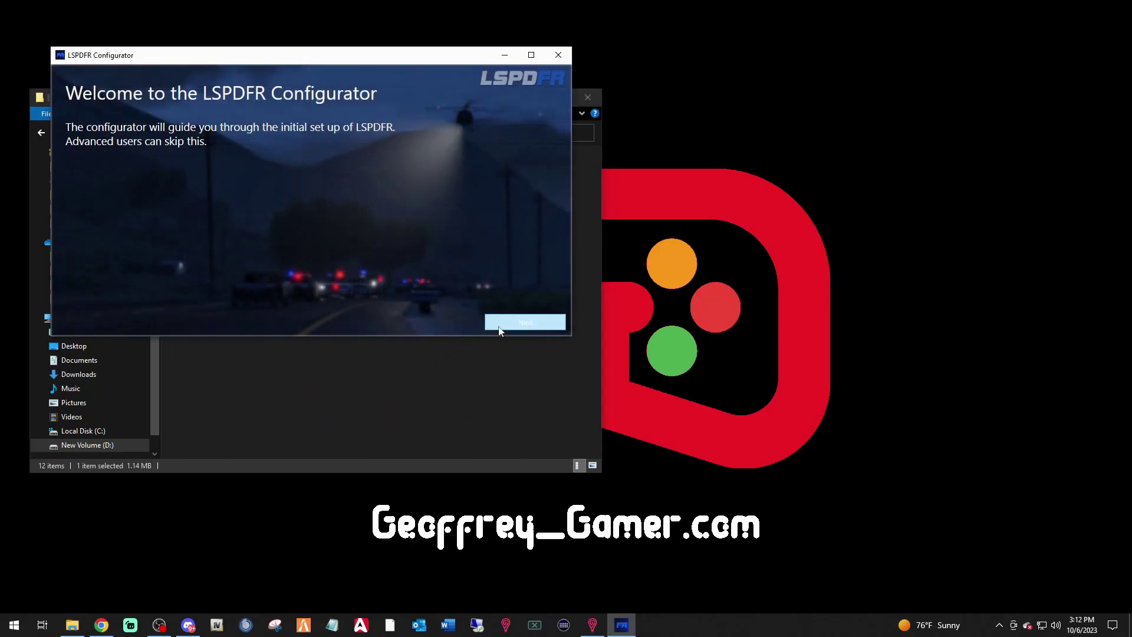
click(513, 328)
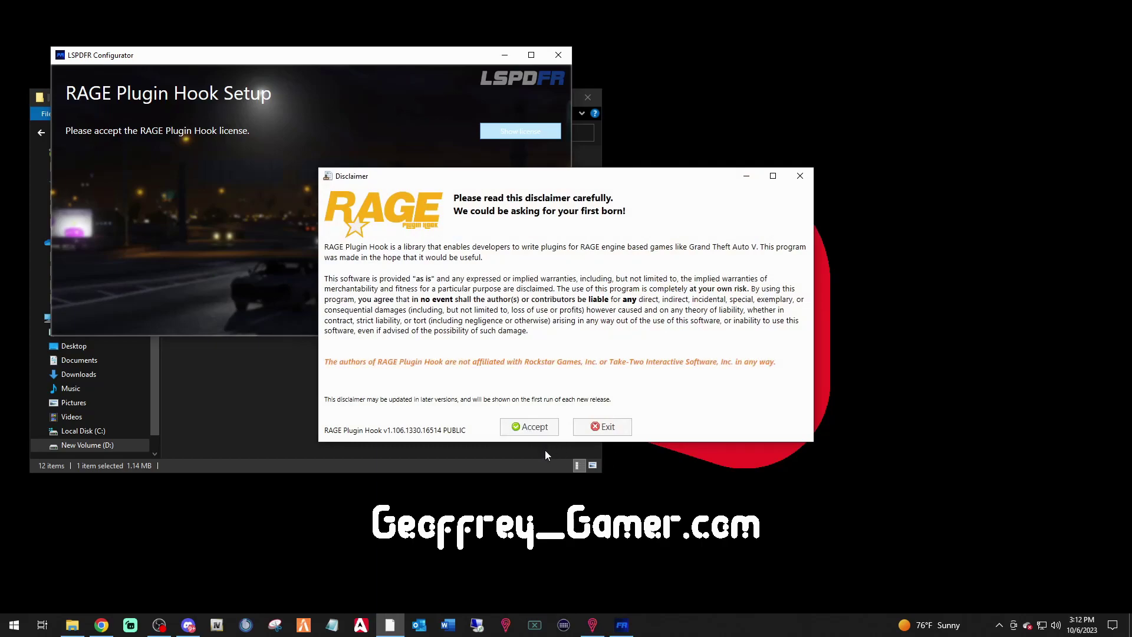
click(522, 428)
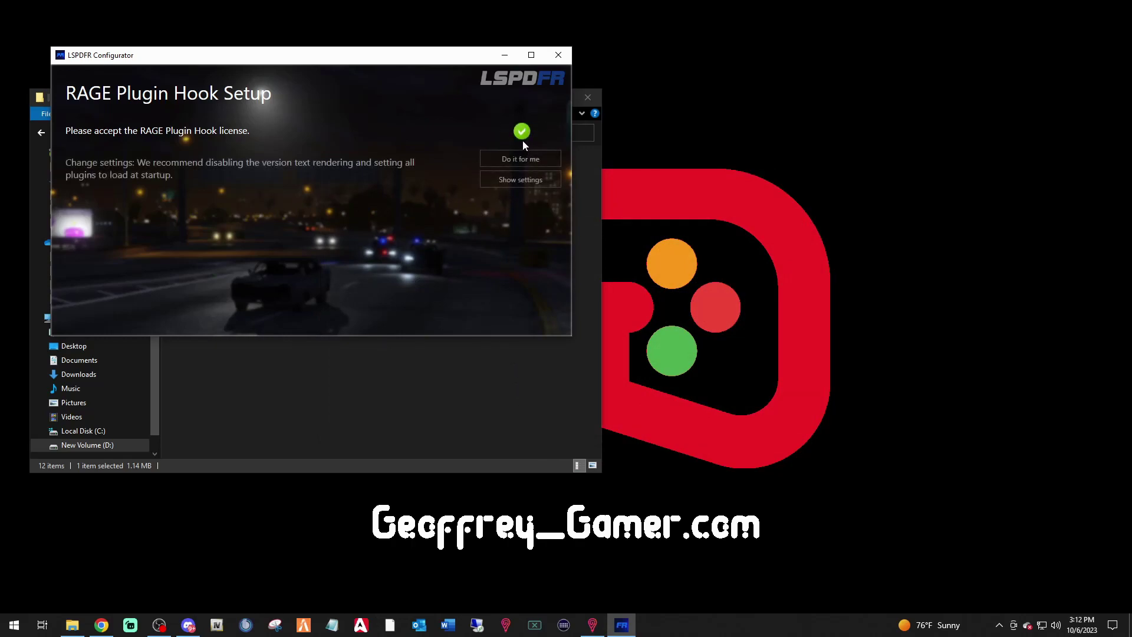
click(519, 160)
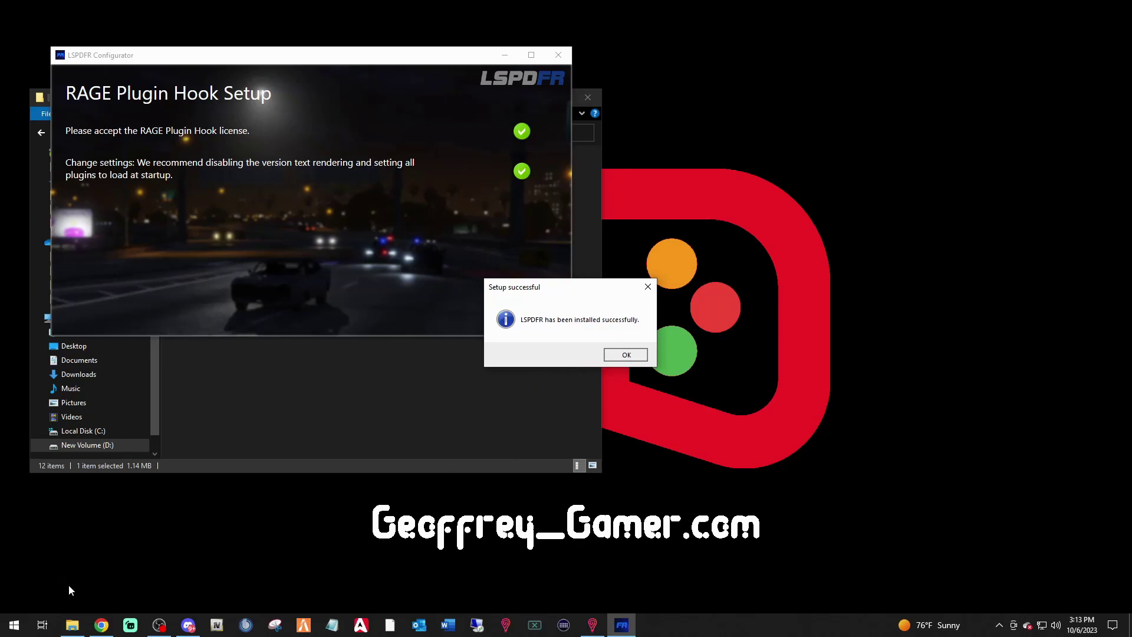
Bring the lspdfr folder window in front of the LSPDFR Configurator and reposition it
click(72, 629)
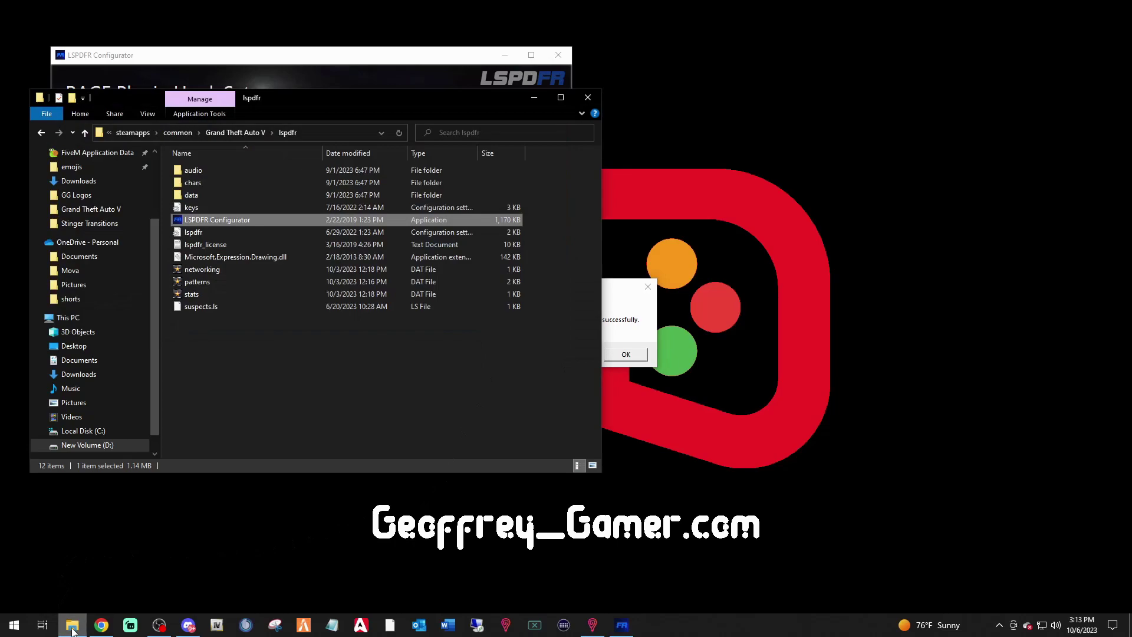
drag(415, 99, 806, 197)
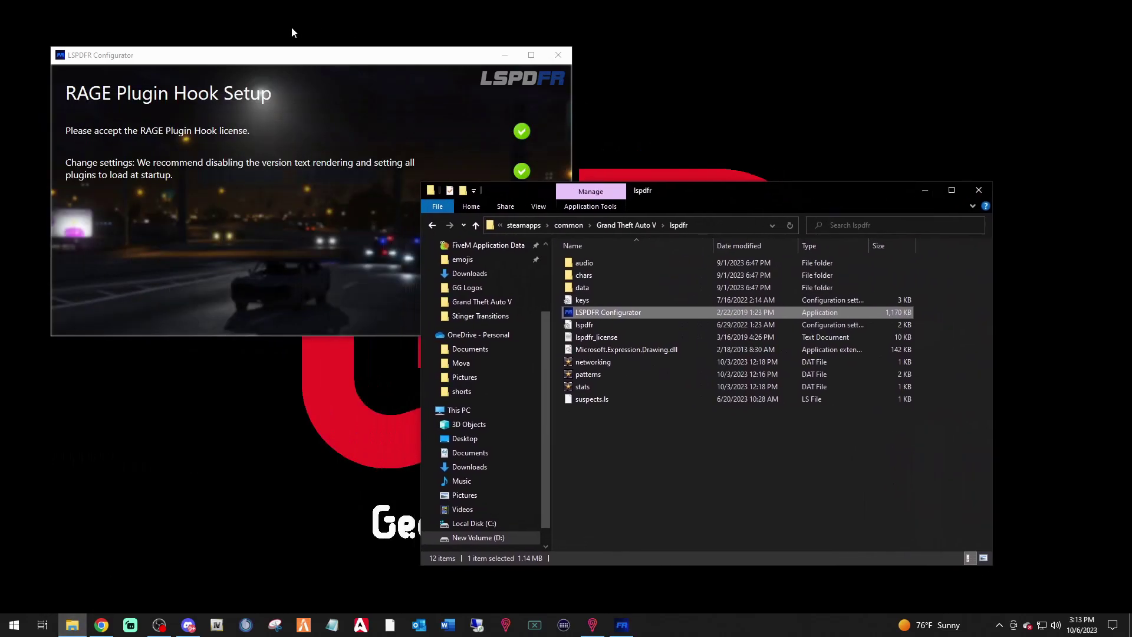
click(245, 56)
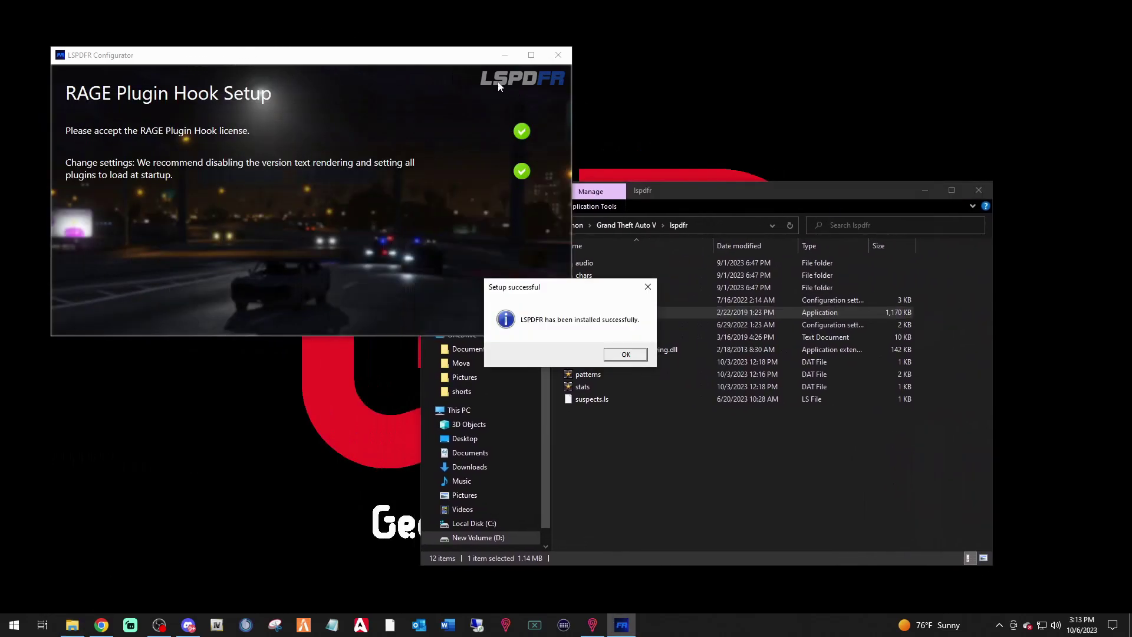
drag(706, 195, 494, 95)
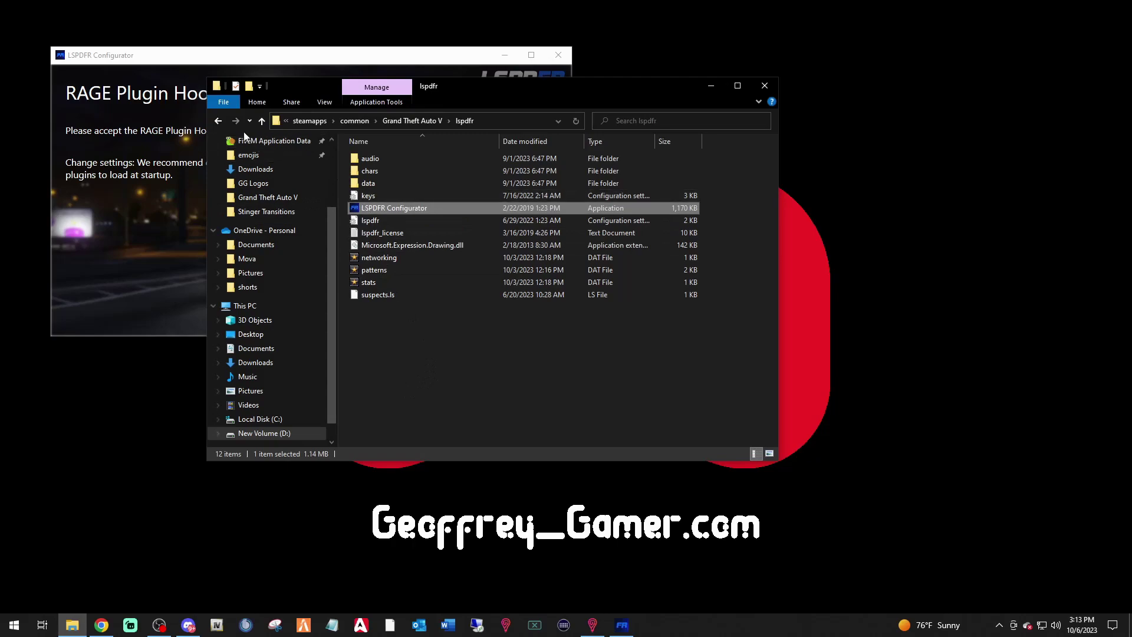
Open the RAGE Plugin Hook settings from its pinned shortcut, check the game and hook versions, and close the settings without launching
right_click(389, 626)
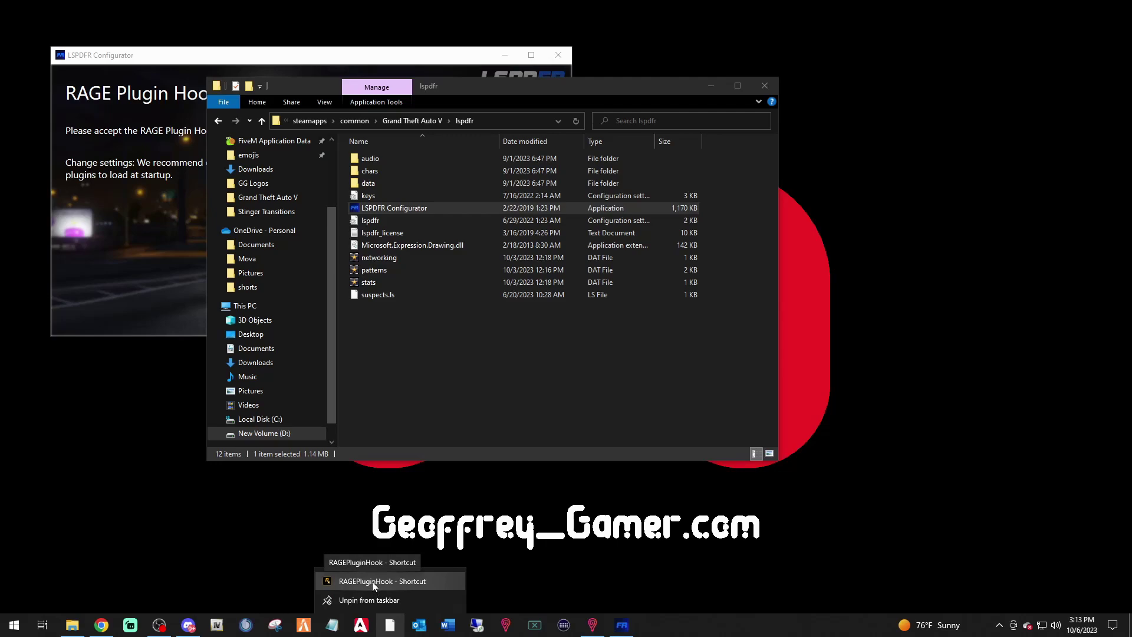
click(370, 584)
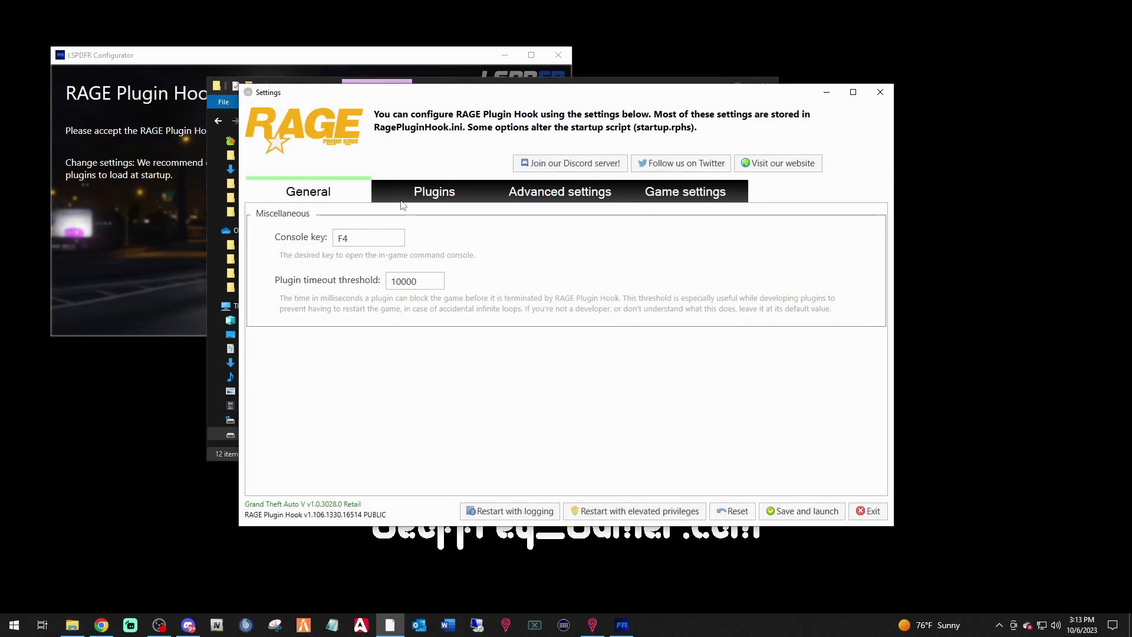
drag(558, 95, 567, 141)
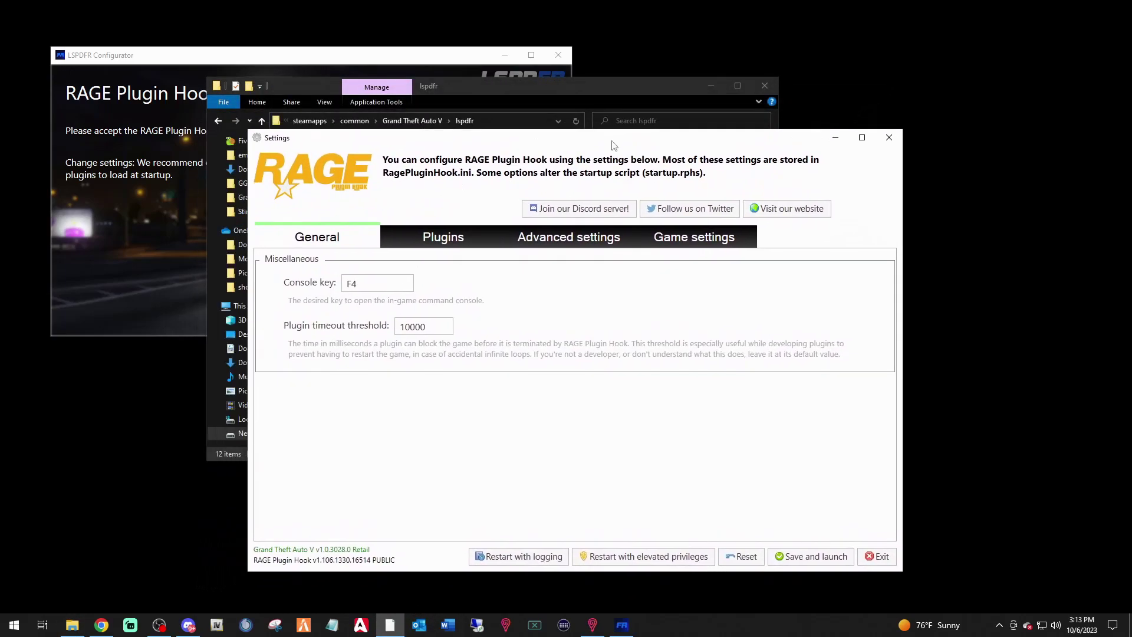
click(889, 138)
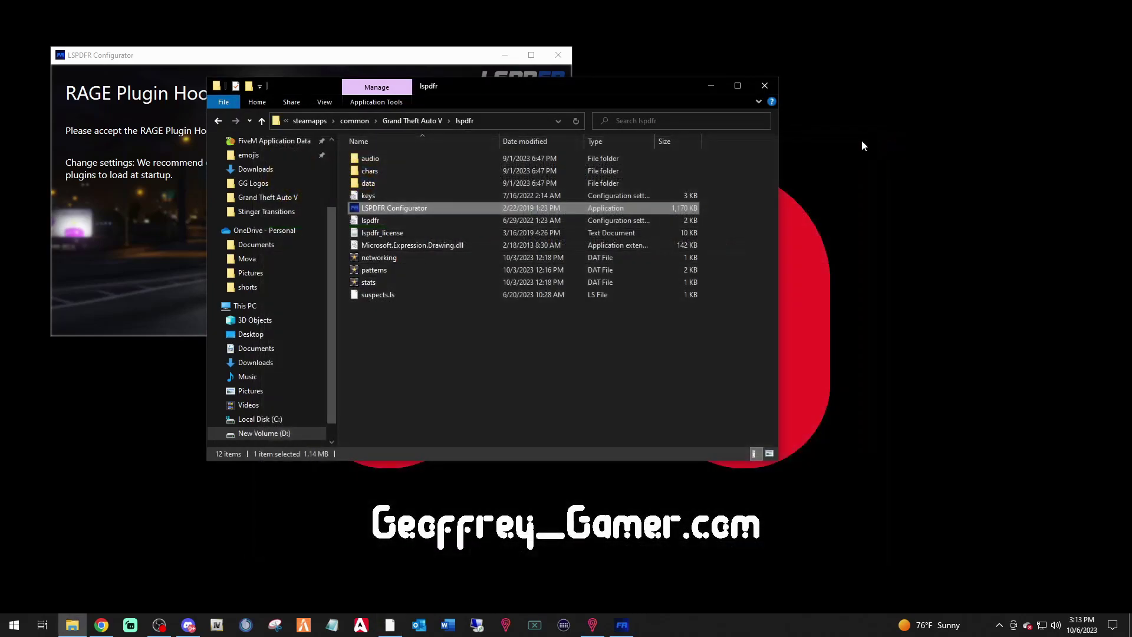
Unpin the RAGEPluginHook shortcut from the taskbar and reposition the lspdfr folder window
right_click(392, 626)
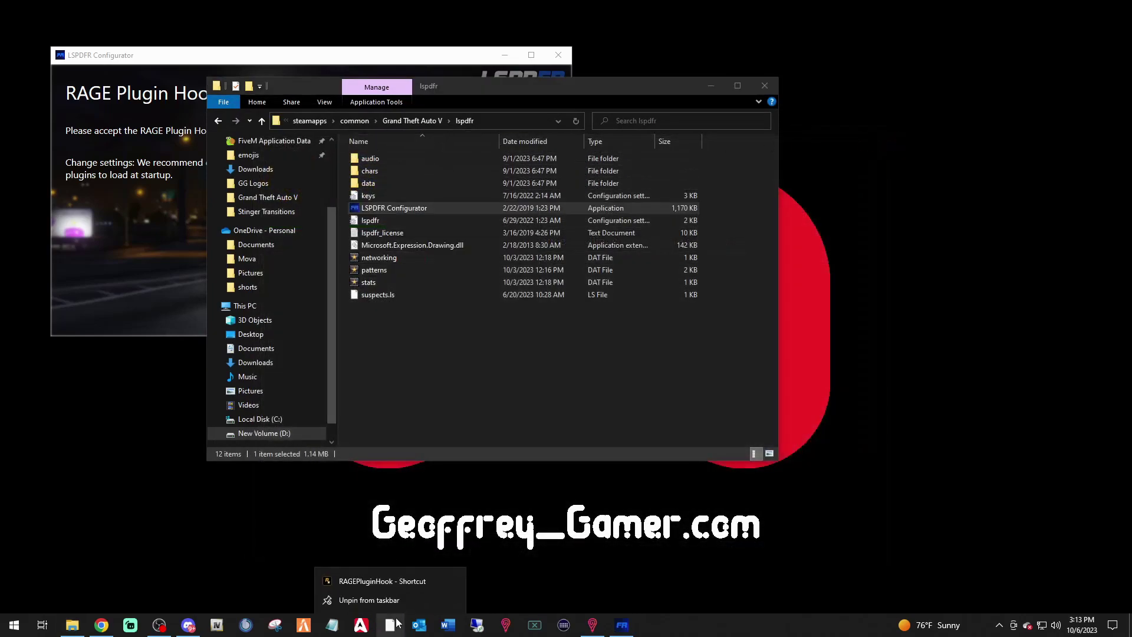
click(361, 600)
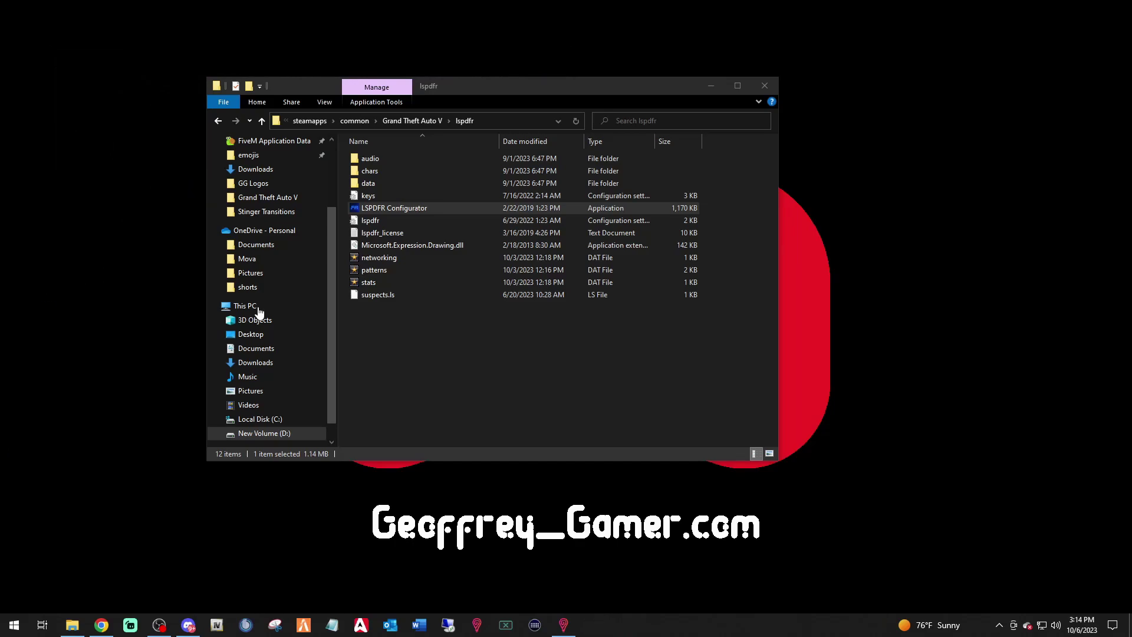
drag(539, 92, 476, 125)
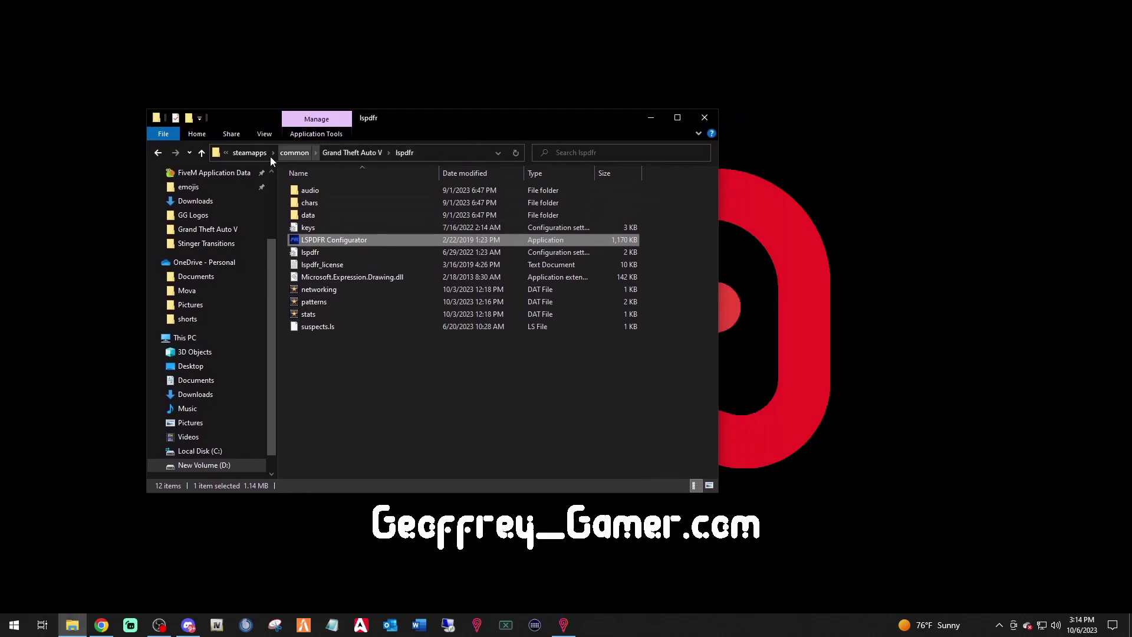
Return to the Grand Theft Auto V folder and create a desktop shortcut for the RAGEPluginHook application
click(158, 153)
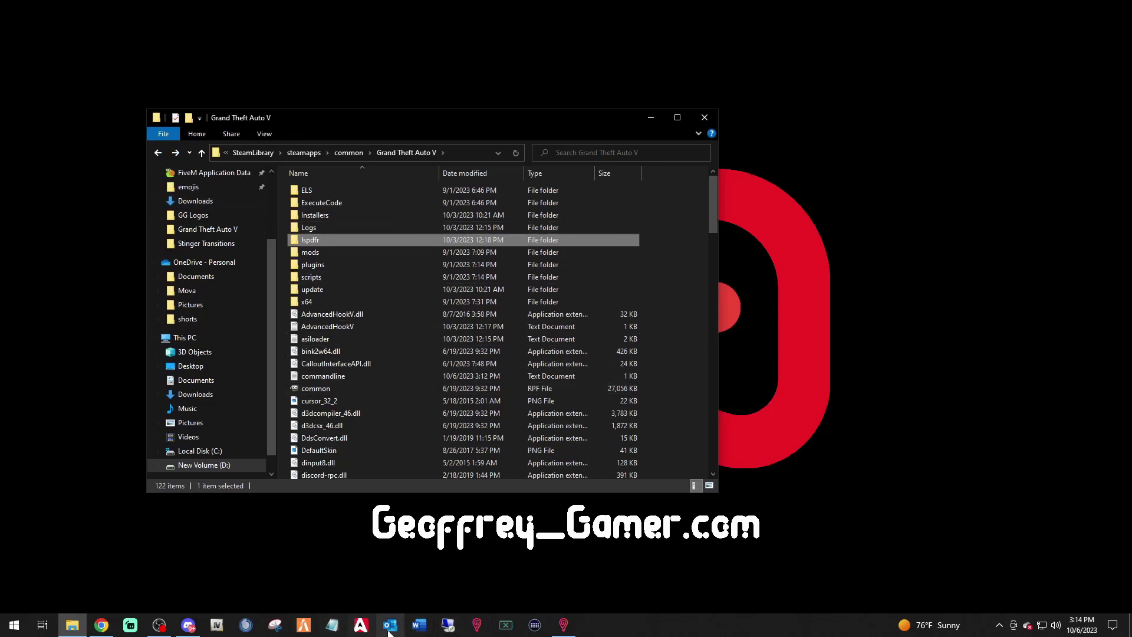
scroll(396, 399, down, 1)
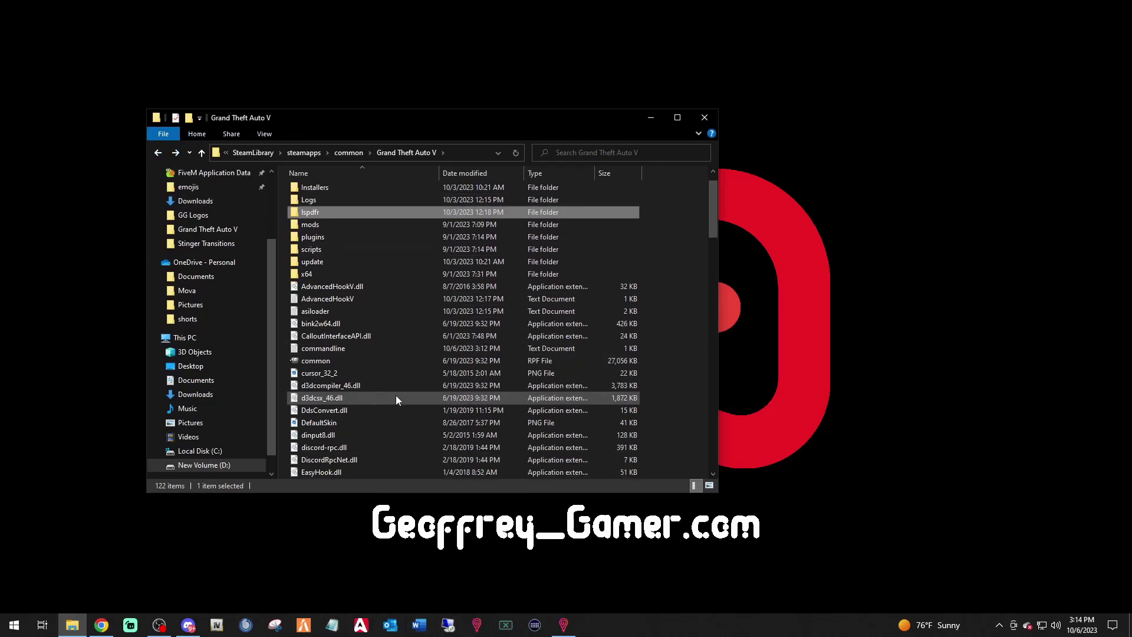
scroll(406, 375, down, 8)
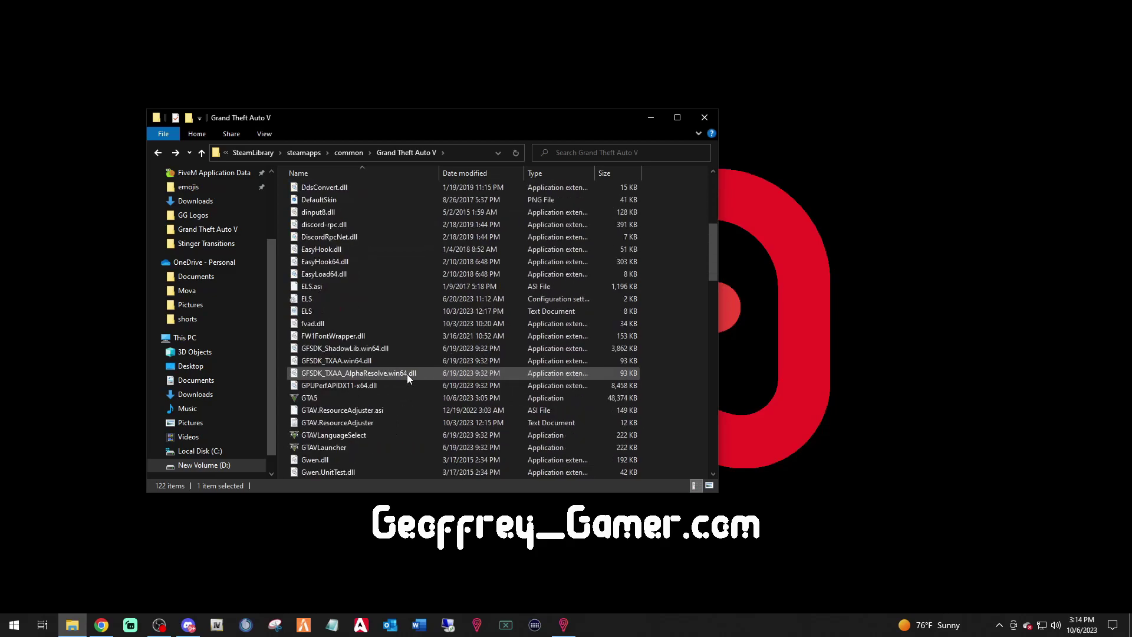
scroll(405, 380, down, 12)
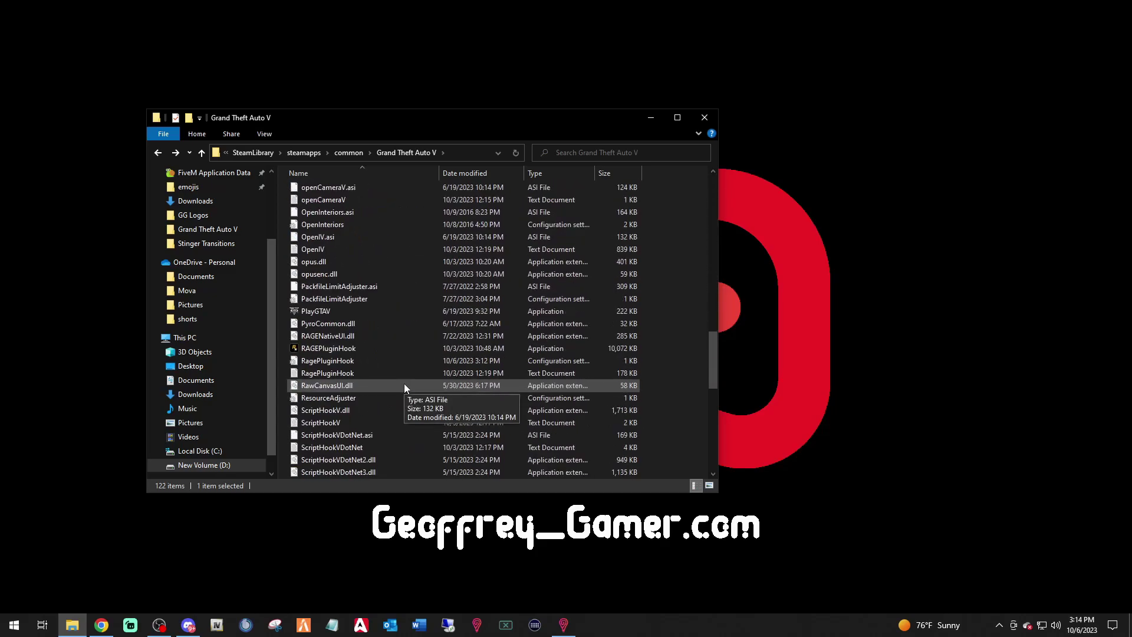
right_click(329, 353)
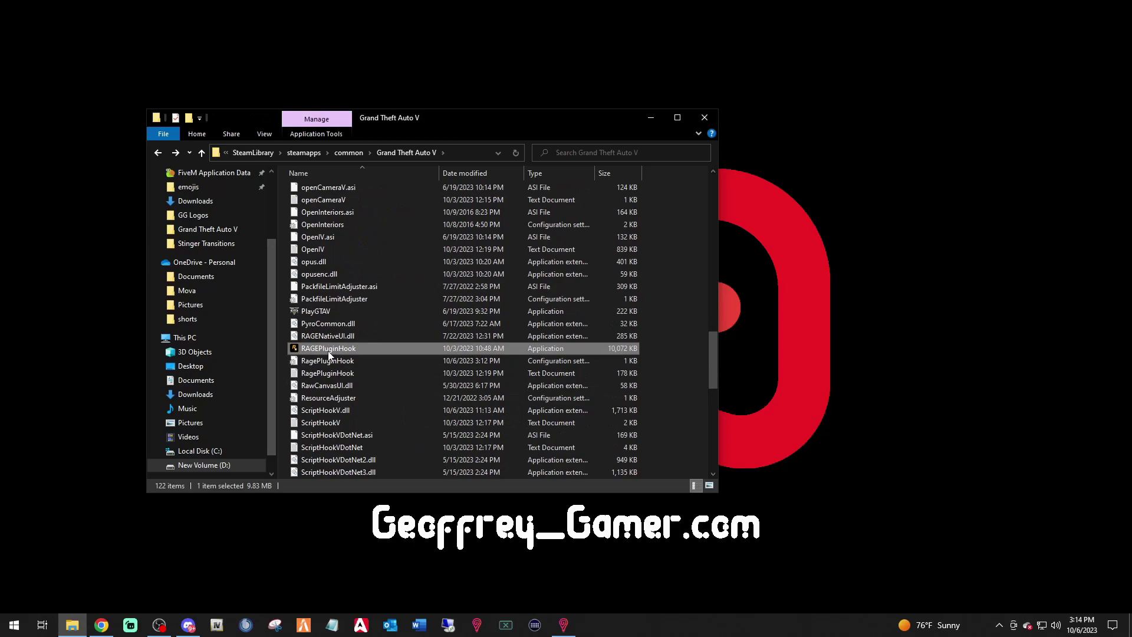
mouse_move(395, 252)
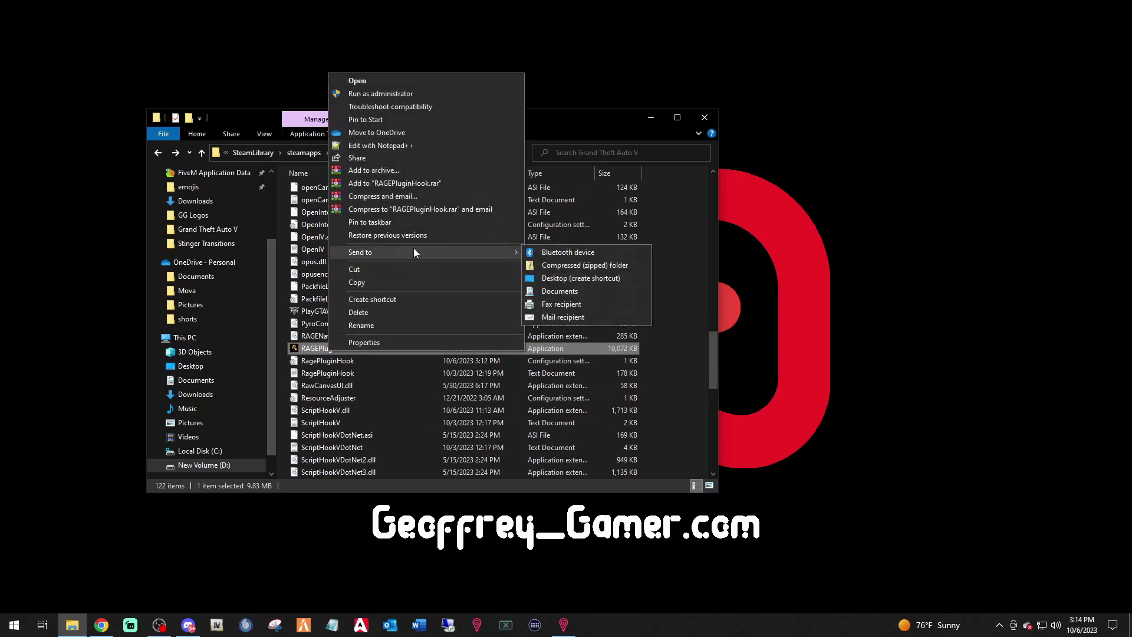
click(559, 279)
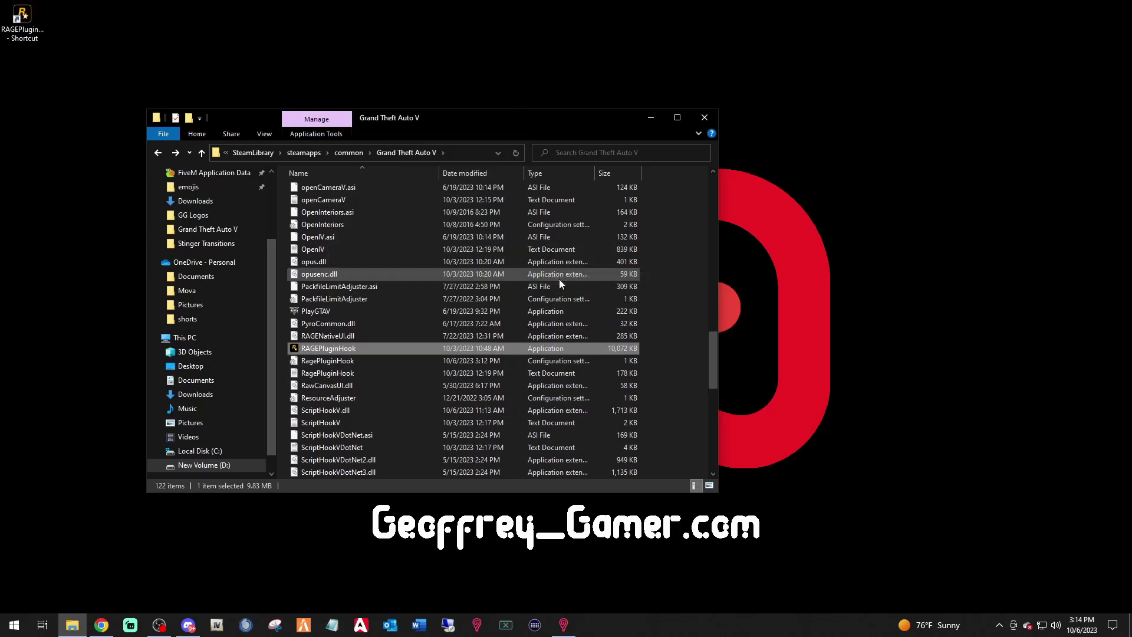
Pin the RAGEPluginHook desktop shortcut to the taskbar, then delete the desktop copy and close the folder window
drag(21, 18, 387, 627)
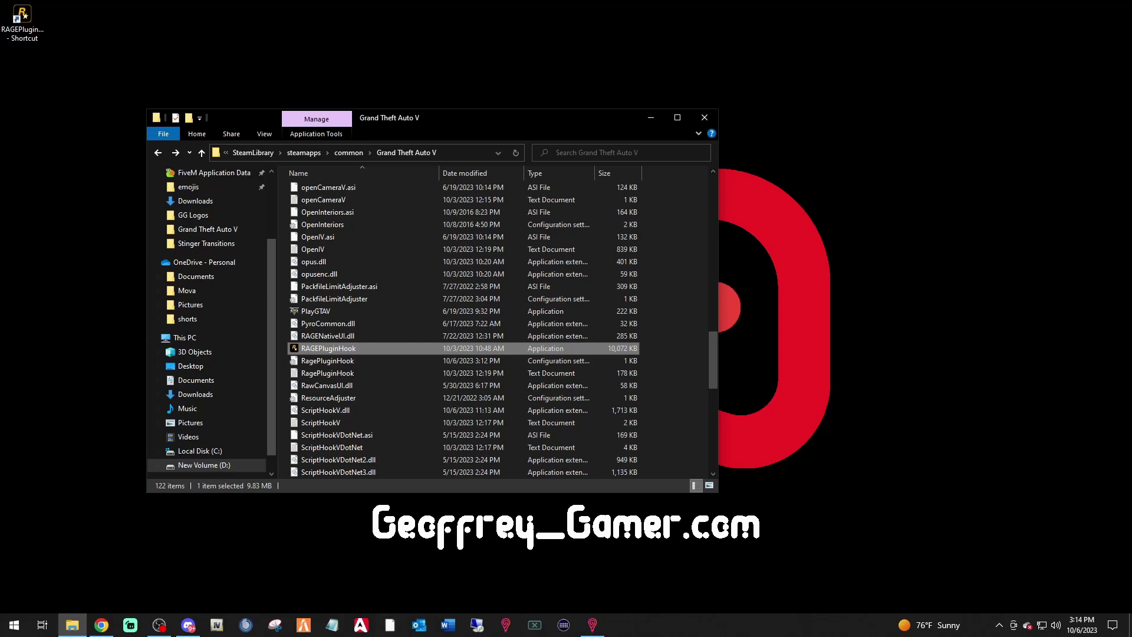
right_click(22, 18)
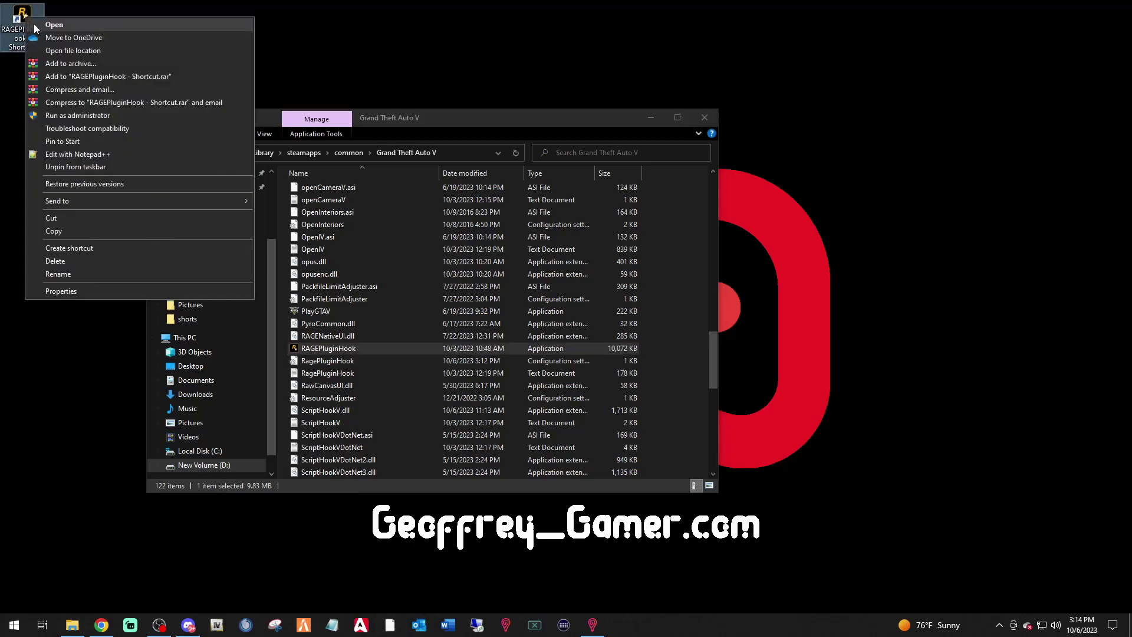
click(56, 260)
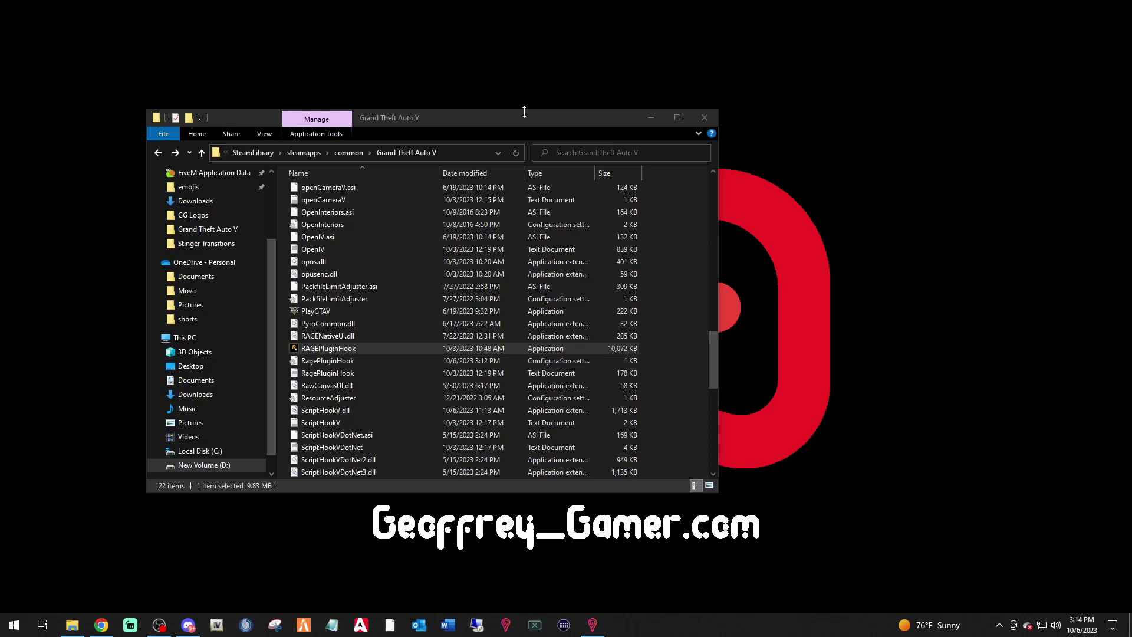
click(703, 117)
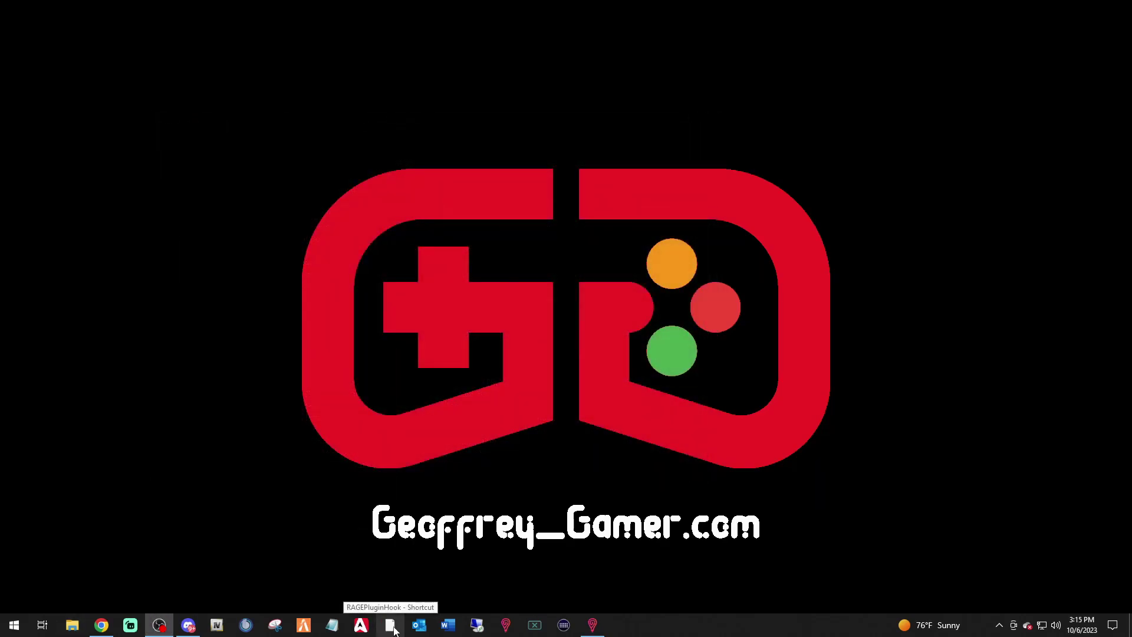
Open the RAGE Plugin Hook settings from the newly pinned shortcut and set the plugin timeout threshold to 60000
click(390, 625)
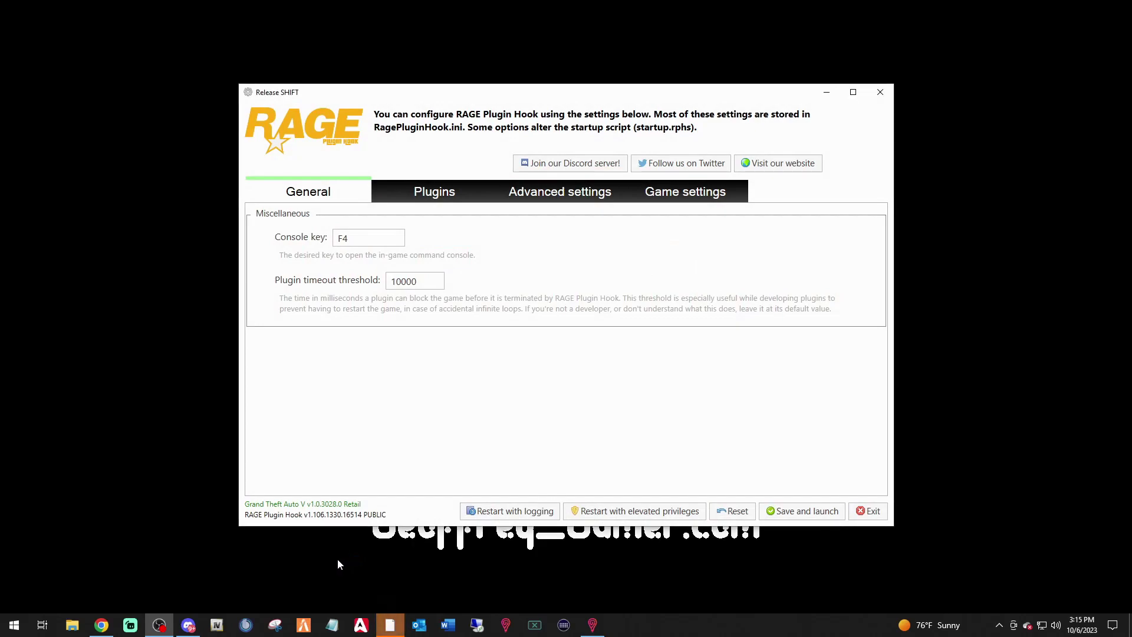
click(395, 281)
key(BackSpace)
text(6)
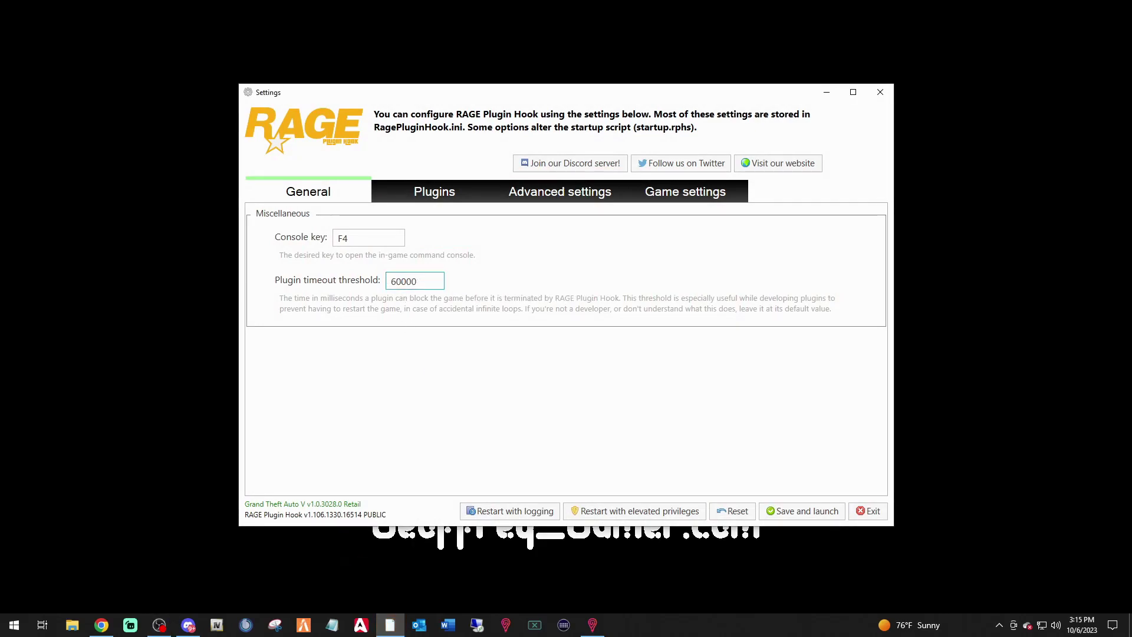
Add License Plate Randomizer and StickyWheels to the plugins loaded on startup and review the full plugin list
click(421, 197)
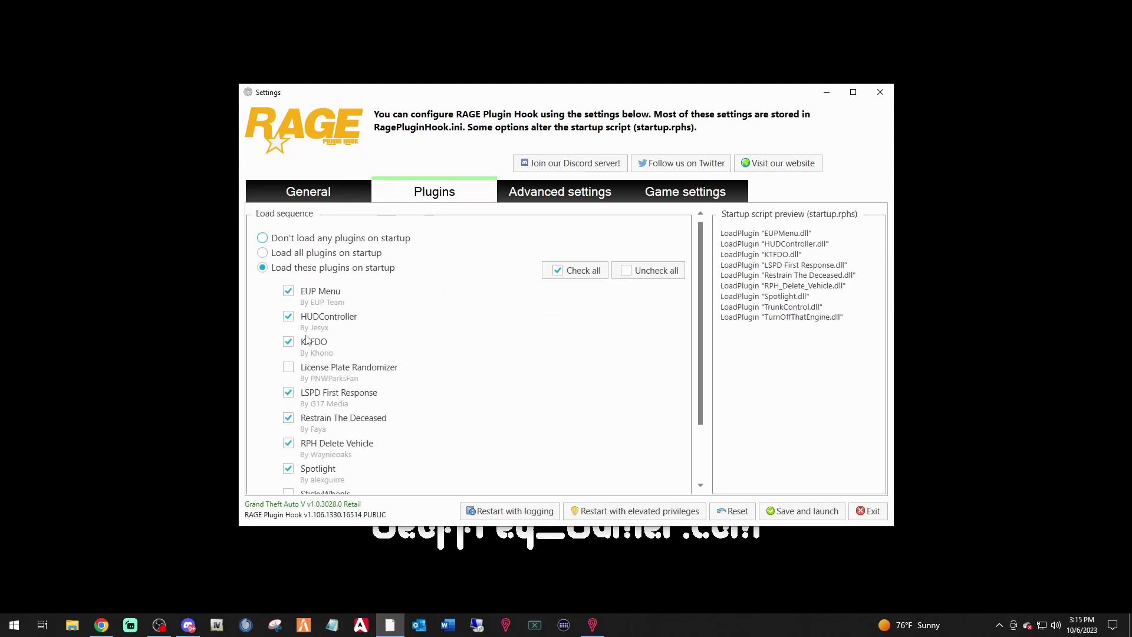
click(288, 367)
scroll(292, 371, down, 2)
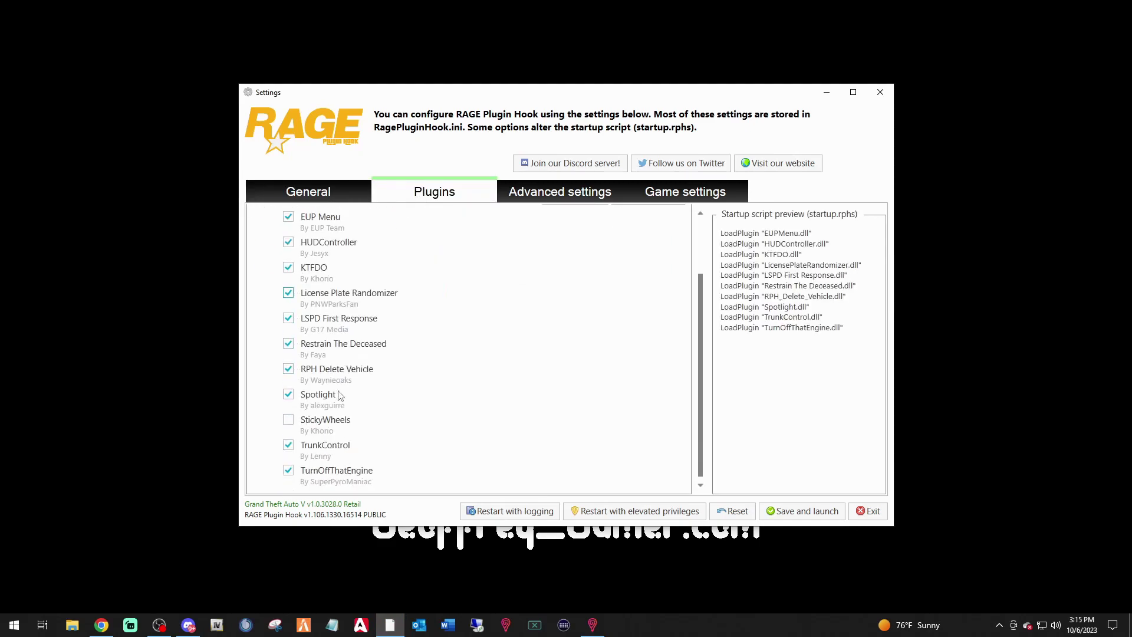
click(288, 419)
scroll(367, 437, up, 2)
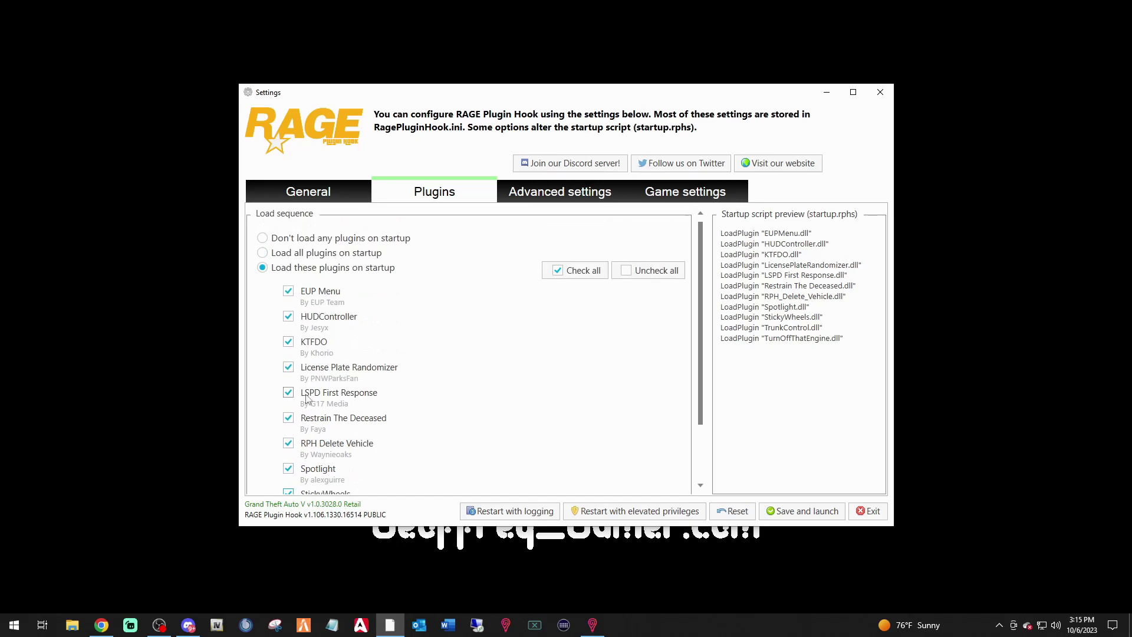
scroll(306, 399, down, 2)
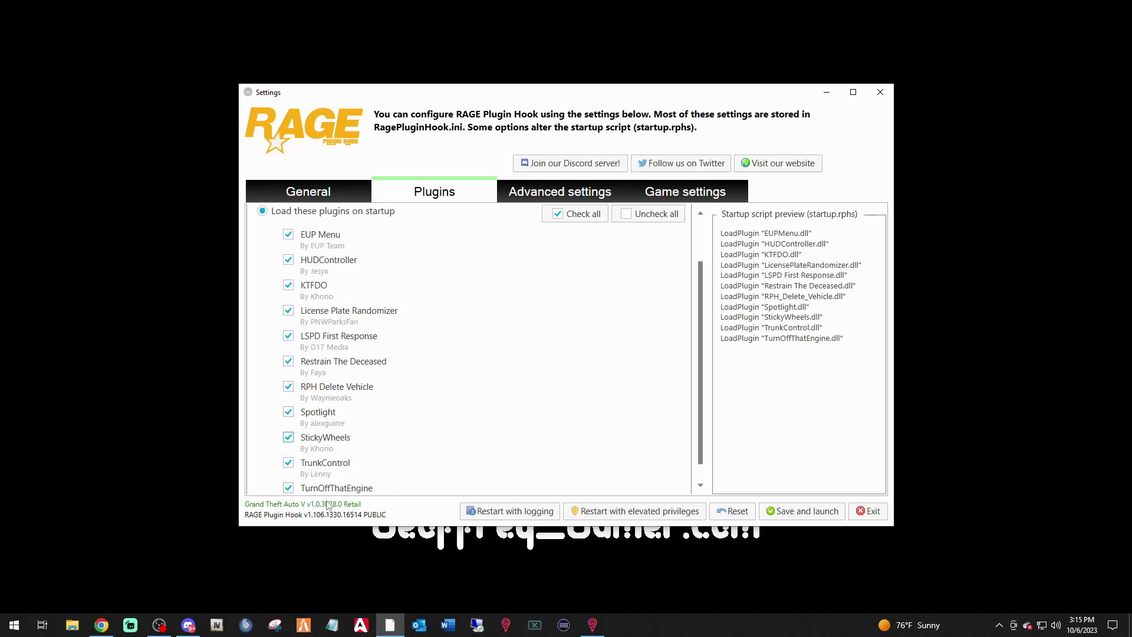
scroll(379, 327, up, 2)
Clear every plugin from the startup load list and select all of them again
click(563, 272)
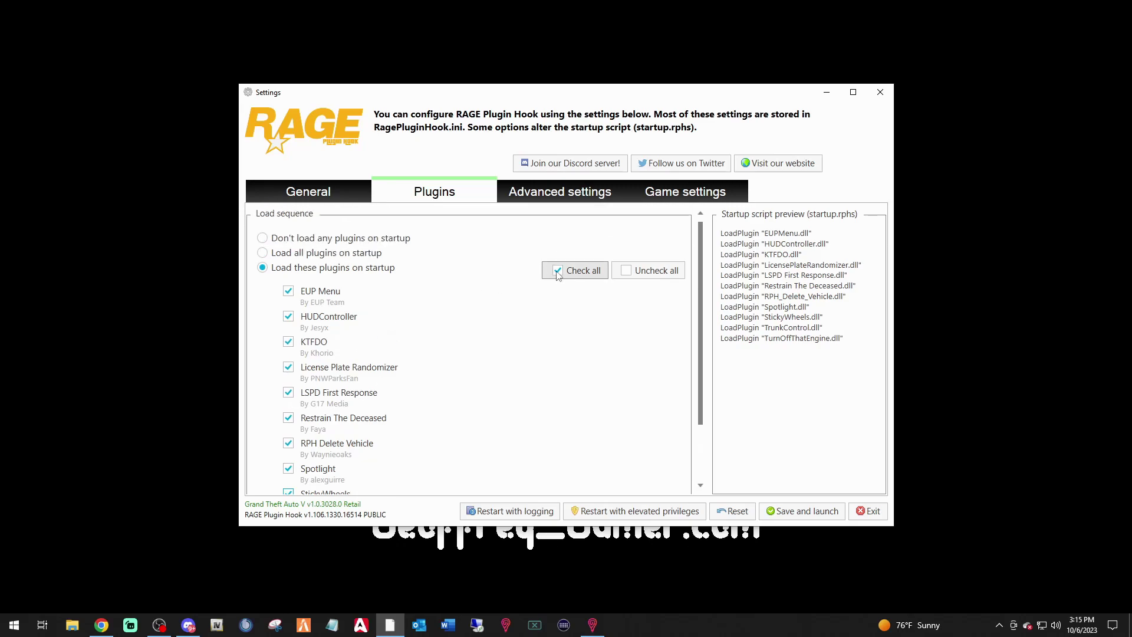
click(633, 274)
click(577, 271)
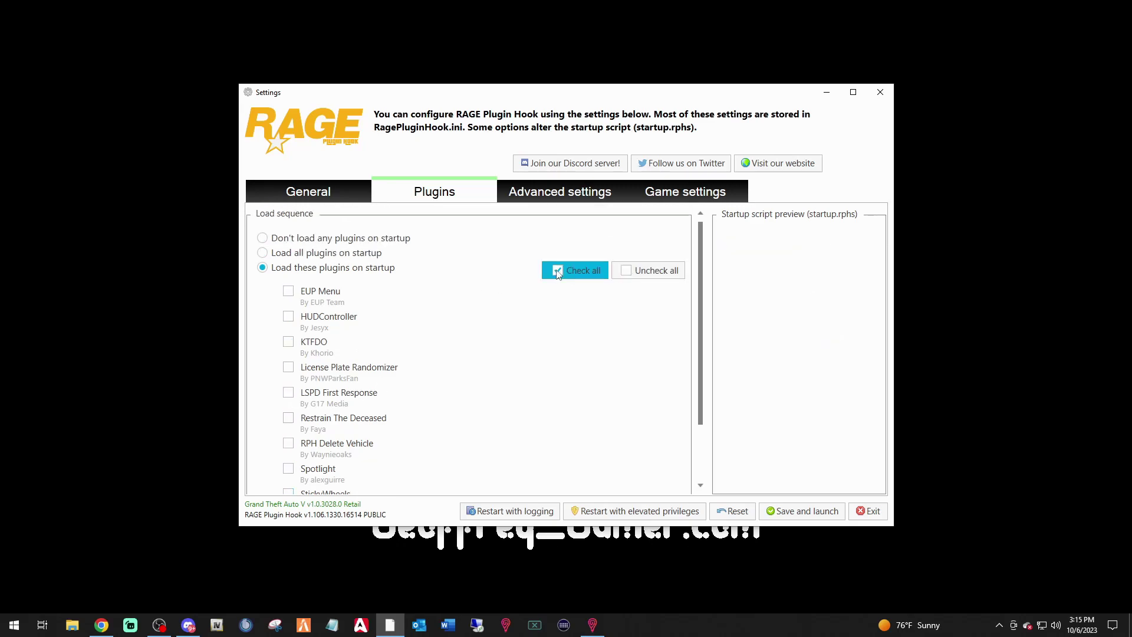
click(262, 252)
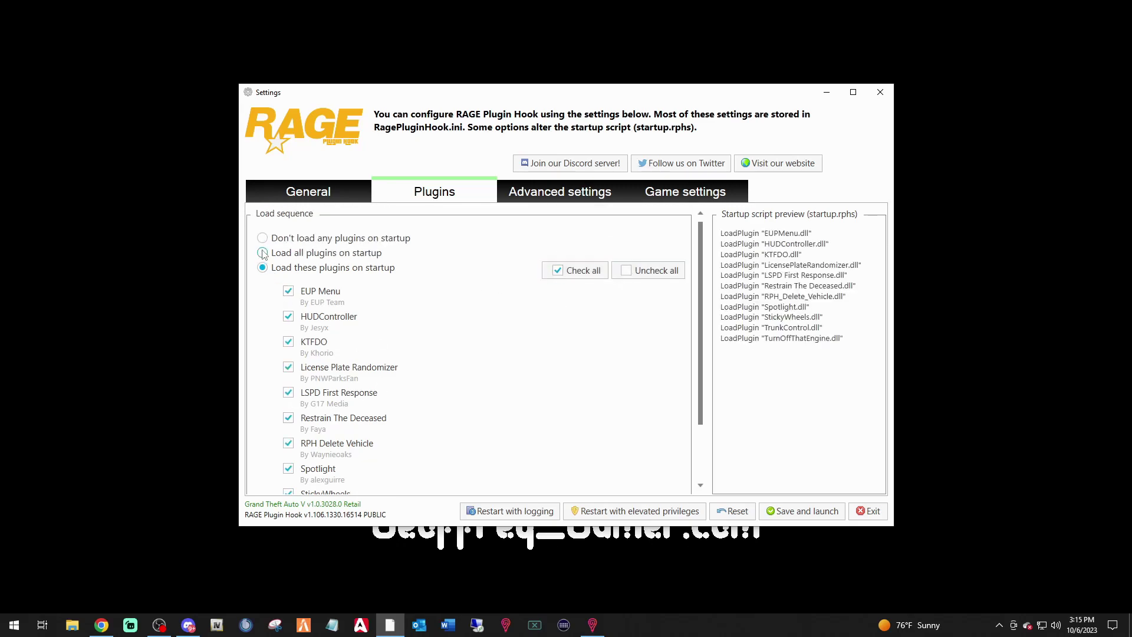
Save the RAGE Plugin Hook settings and launch Grand Theft Auto V through Steam, allowing Steam Client Service to make changes
click(790, 513)
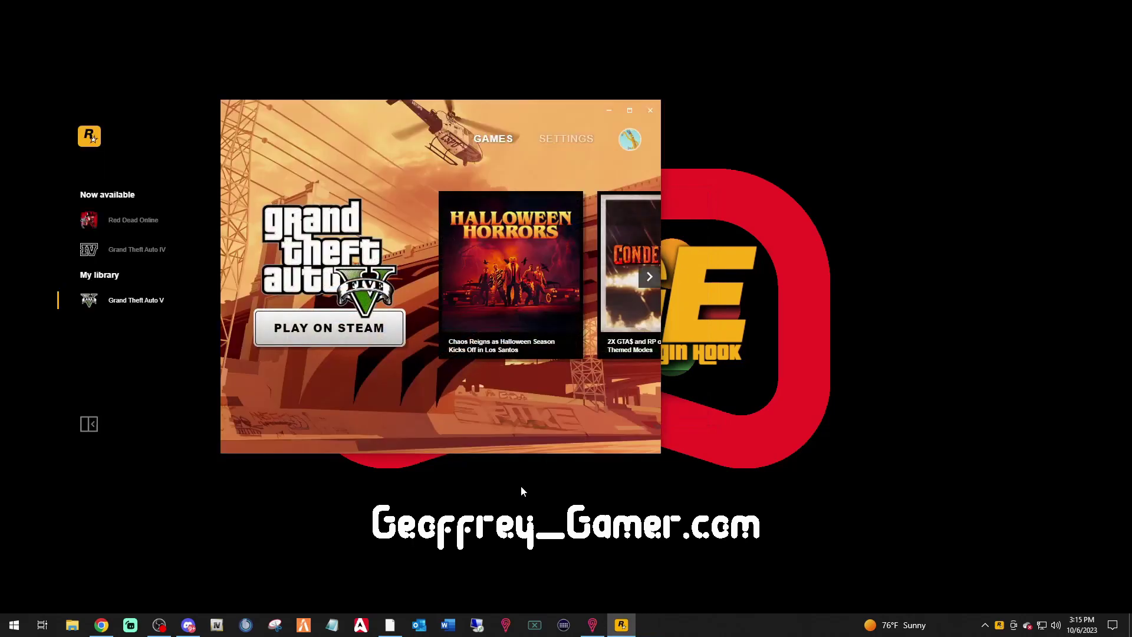
click(328, 330)
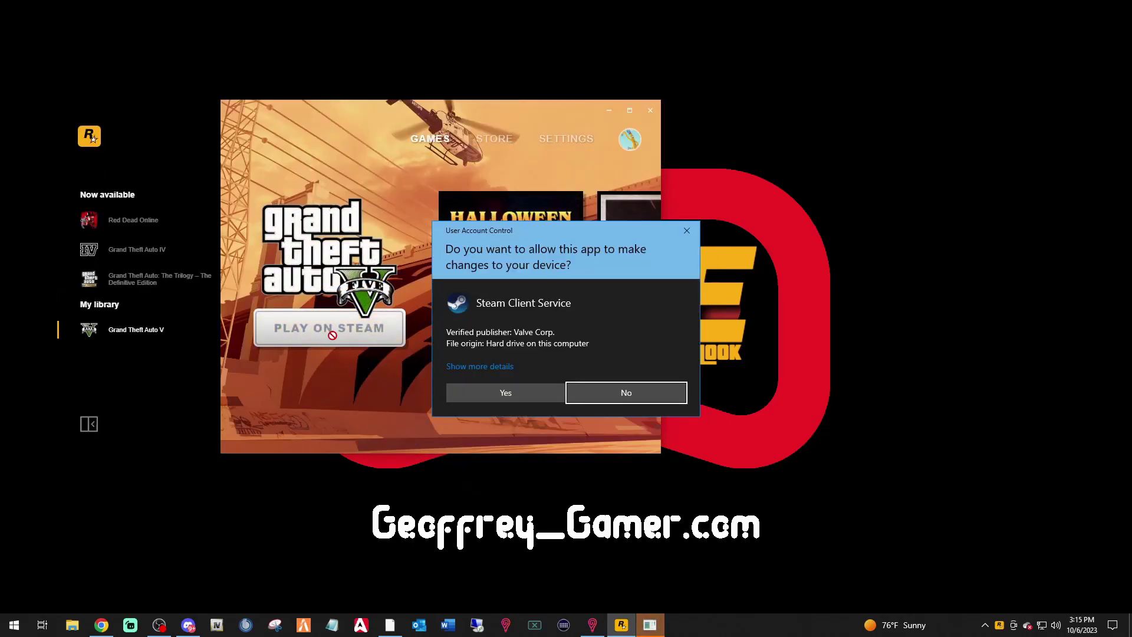
click(497, 394)
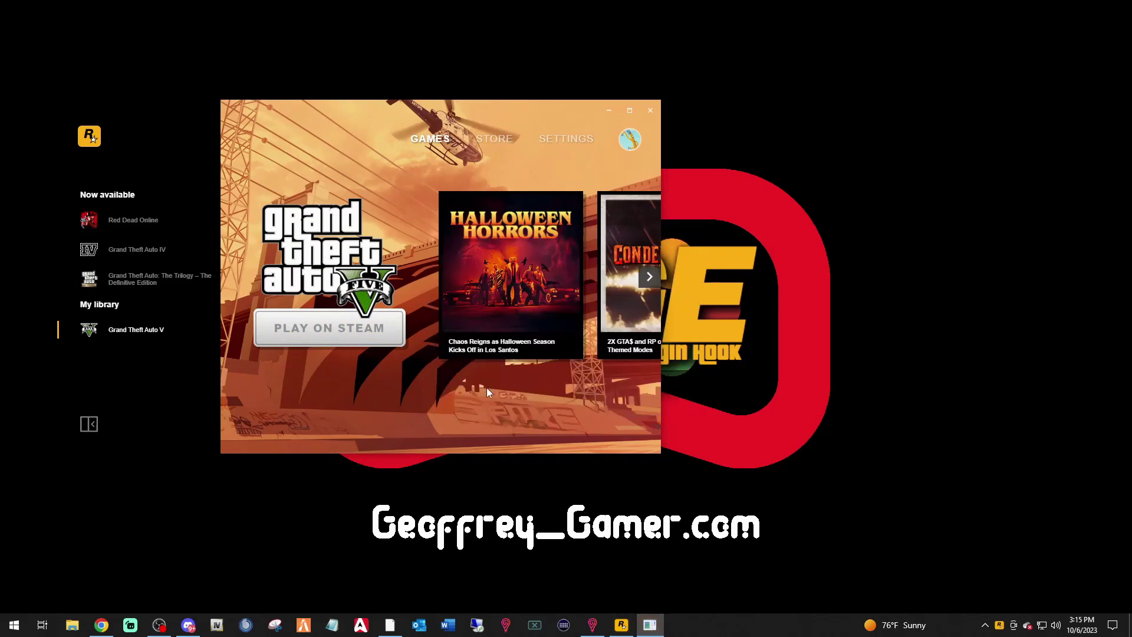